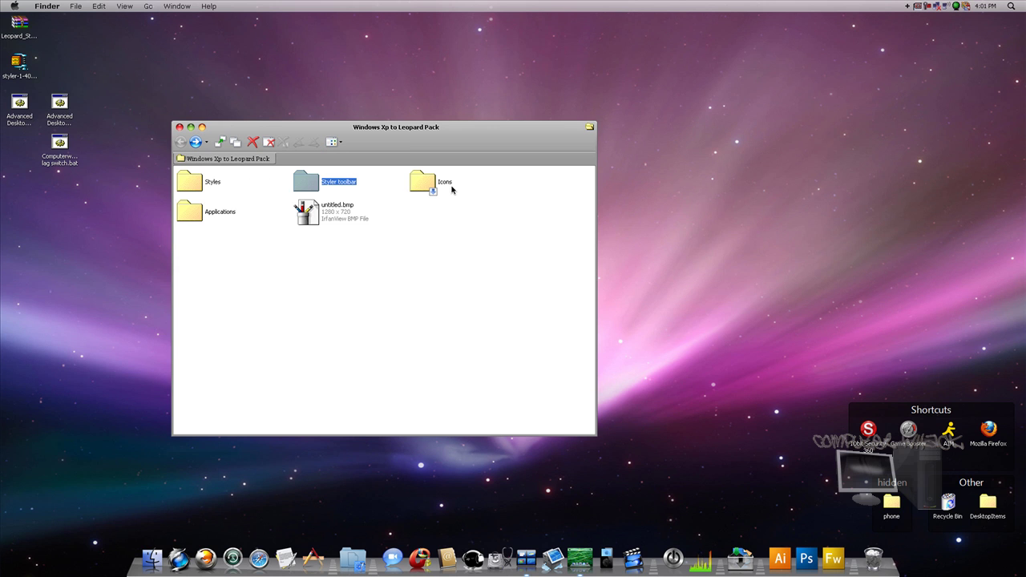
Step: Open the Styler toolbar folder and select the Styler1401.msi installer package
{"action": "left_click", "coordinate": [360, 303]}
{"action": "double_click", "coordinate": [332, 186]}
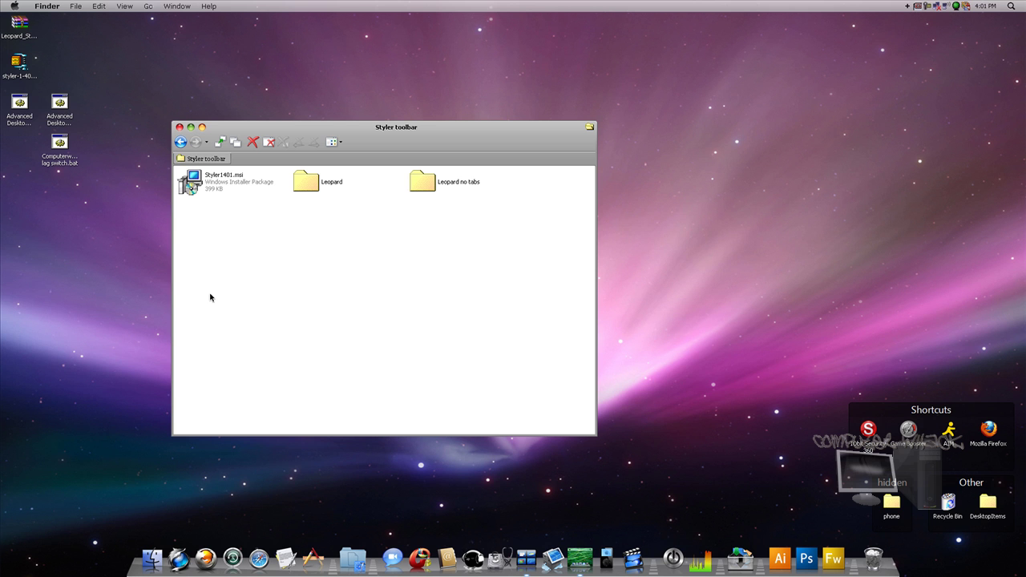
{"action": "left_click", "coordinate": [213, 187]}
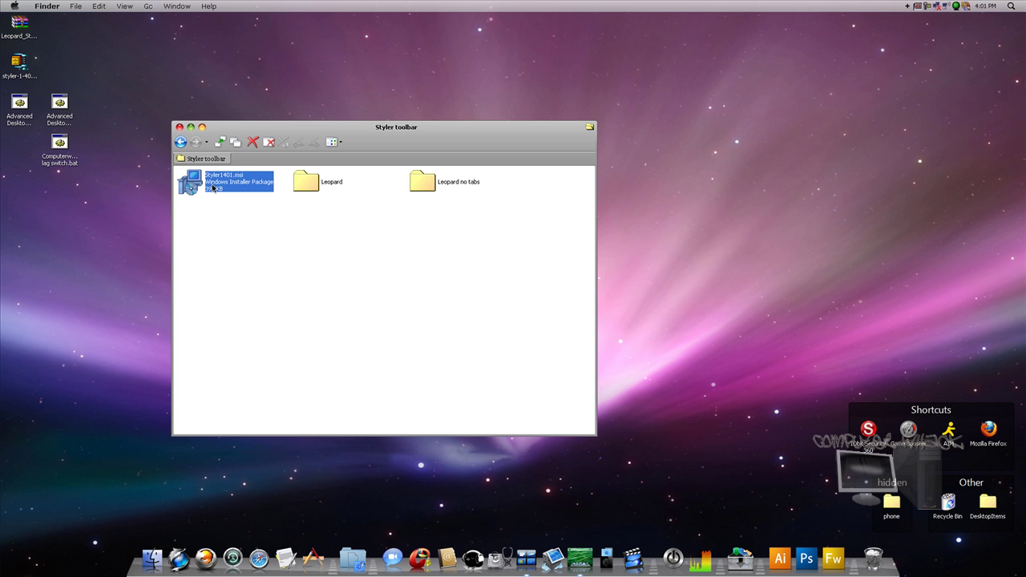
{"action": "left_click", "coordinate": [212, 185]}
{"action": "left_click", "coordinate": [241, 211]}
{"action": "left_click", "coordinate": [223, 189]}
{"action": "left_click", "coordinate": [225, 222]}
Step: Open My Computer and move its window away from the desktop icons, partly beside the Styler toolbar window
{"action": "left_click", "coordinate": [1, 3]}
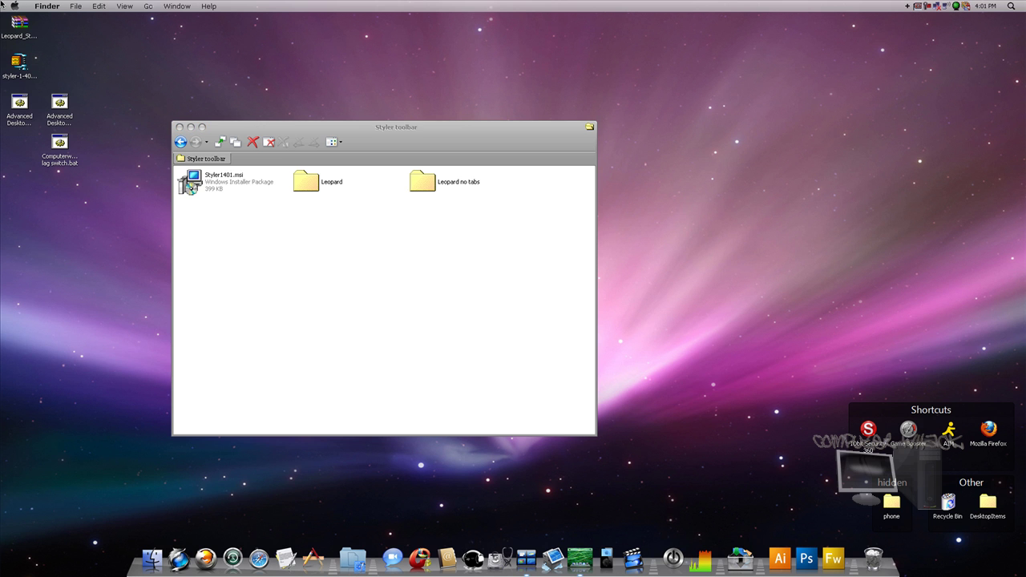
{"action": "left_click", "coordinate": [1, 5]}
{"action": "mouse_move", "coordinate": [43, 241]}
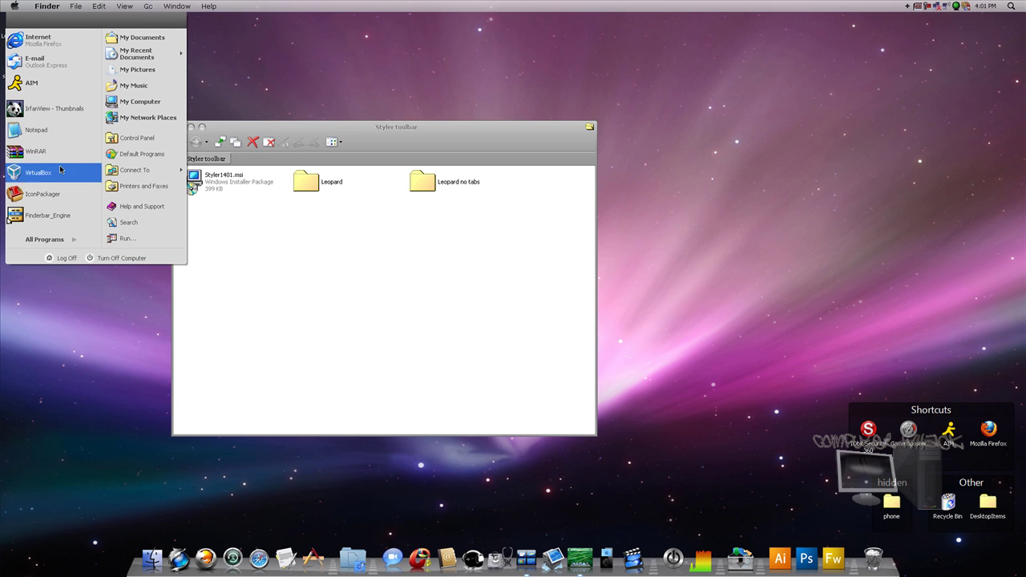
{"action": "left_click", "coordinate": [126, 102]}
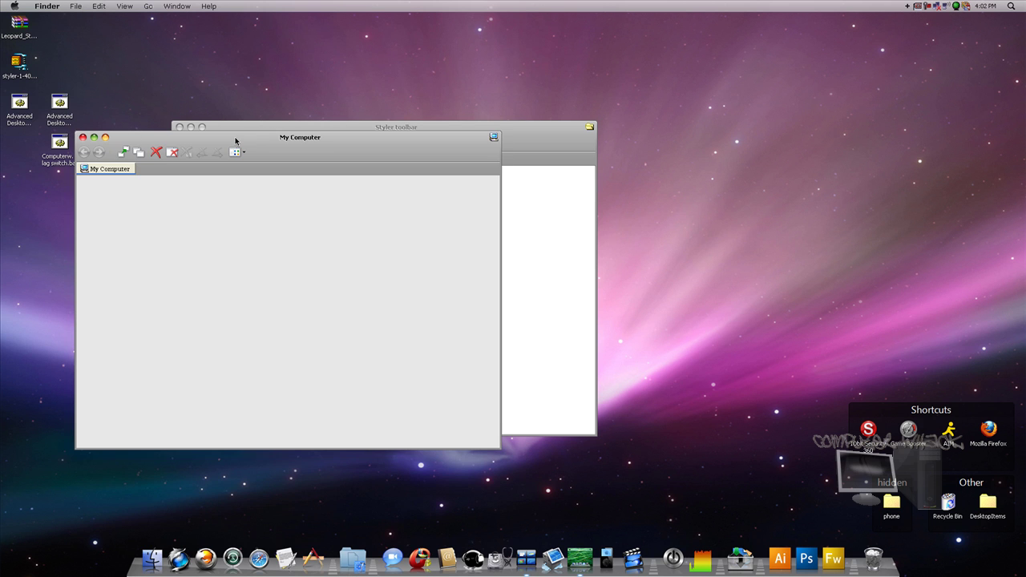
{"action": "left_click_drag", "start_coordinate": [235, 141], "coordinate": [599, 75]}
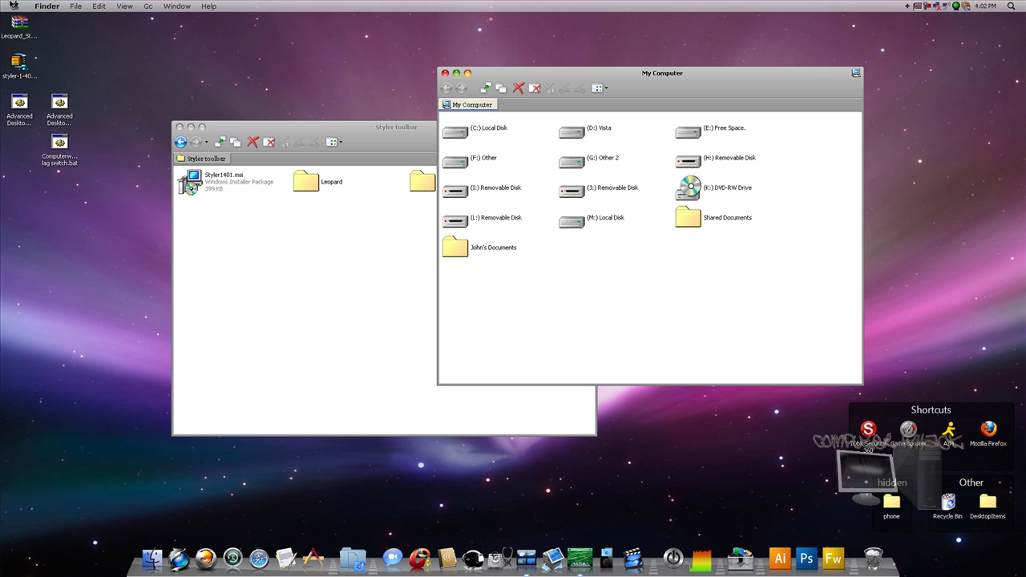
{"action": "left_click", "coordinate": [12, 5]}
{"action": "left_click", "coordinate": [14, 7]}
{"action": "left_click", "coordinate": [13, 7]}
{"action": "left_click", "coordinate": [14, 6]}
{"action": "left_click", "coordinate": [3, 4]}
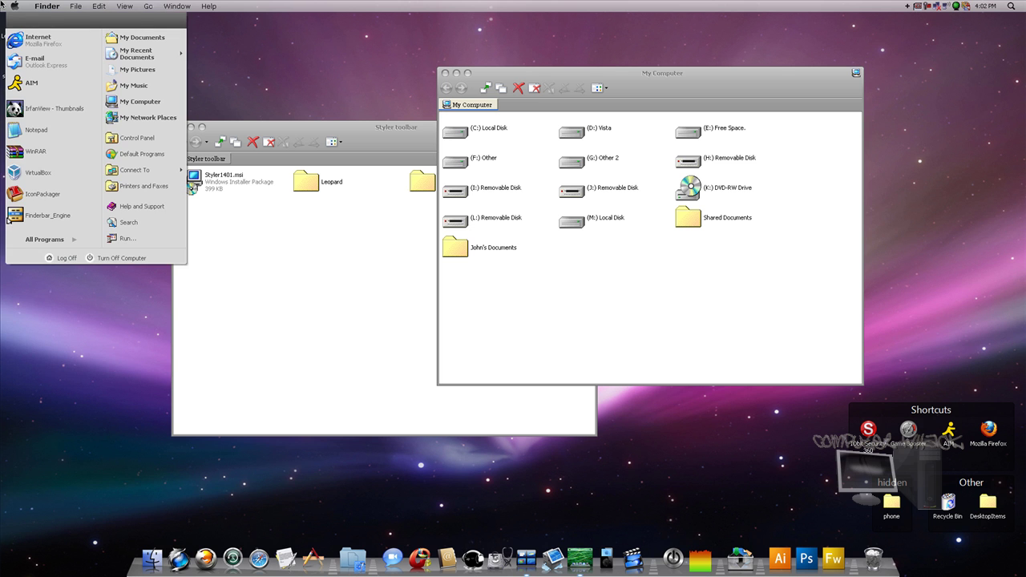
{"action": "left_click", "coordinate": [3, 5]}
{"action": "left_click", "coordinate": [3, 4]}
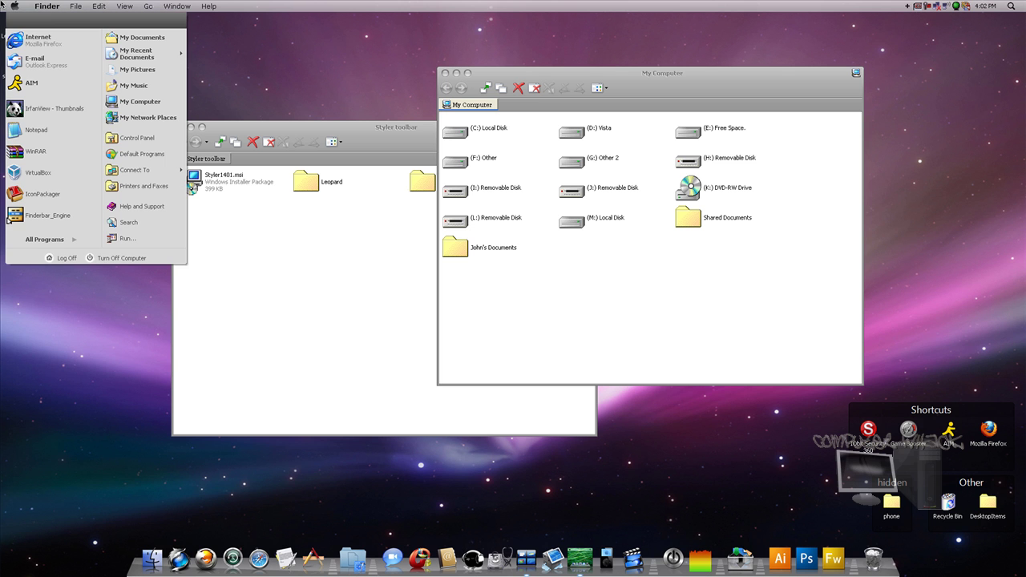
{"action": "left_click", "coordinate": [322, 277]}
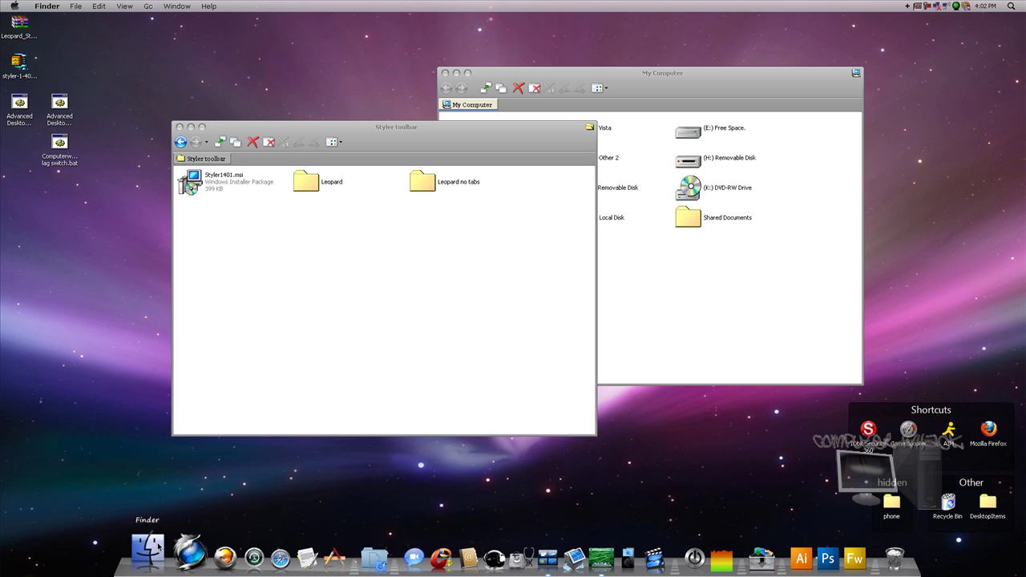
Step: Arrange the Styler toolbar and My Computer windows side by side so both folders' contents are accessible
{"action": "left_click", "coordinate": [716, 339]}
{"action": "left_click_drag", "start_coordinate": [598, 78], "coordinate": [785, 55]}
{"action": "left_click_drag", "start_coordinate": [401, 129], "coordinate": [358, 78]}
{"action": "left_click_drag", "start_coordinate": [858, 53], "coordinate": [773, 90]}
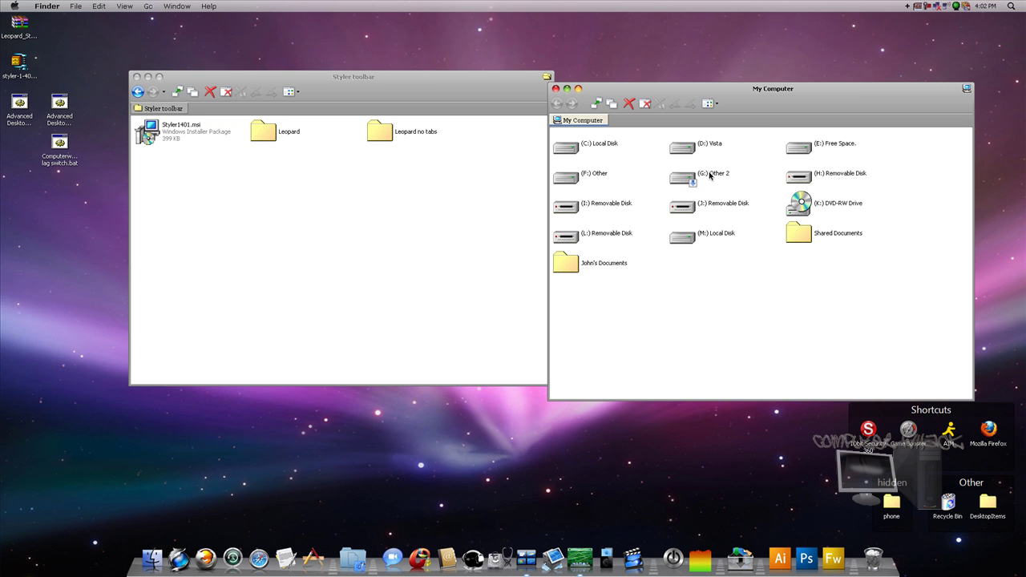
Step: Open the Program Files folder on the C: Local Disk in the My Computer window
{"action": "double_click", "coordinate": [598, 149]}
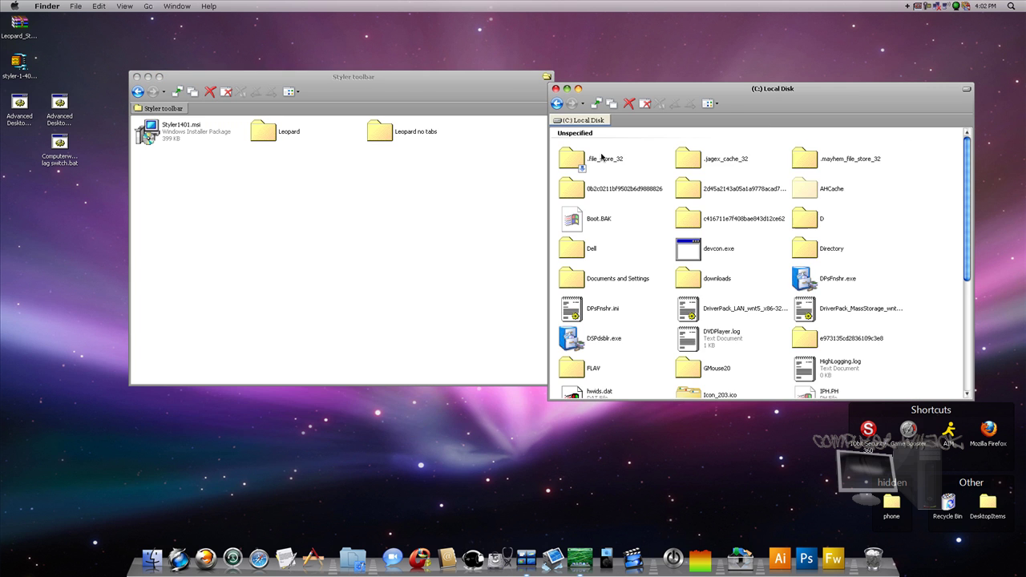
{"action": "scroll", "coordinate": [681, 273], "scroll_direction": "down", "scroll_amount": 5}
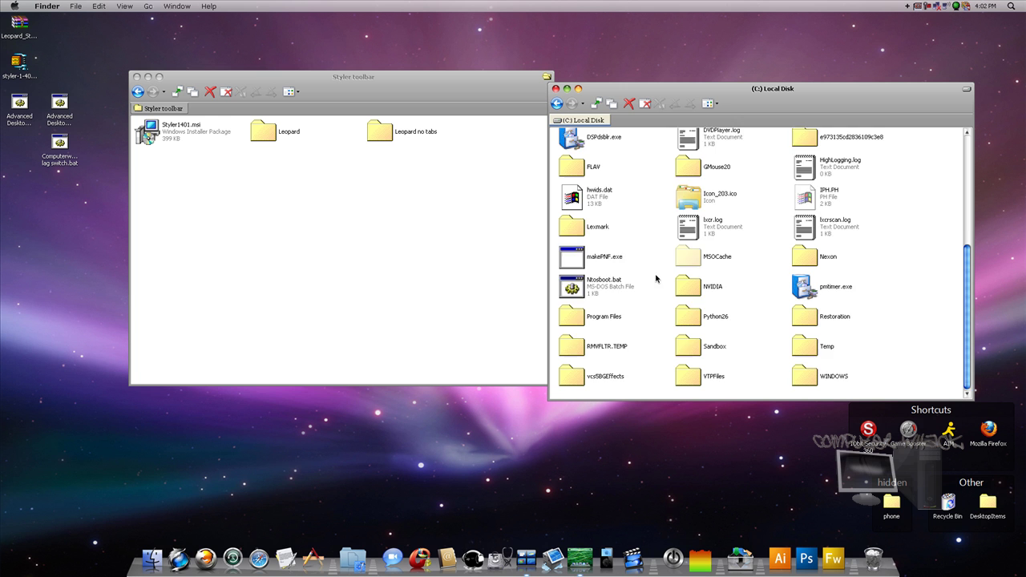
{"action": "scroll", "coordinate": [659, 279], "scroll_direction": "up", "scroll_amount": 5}
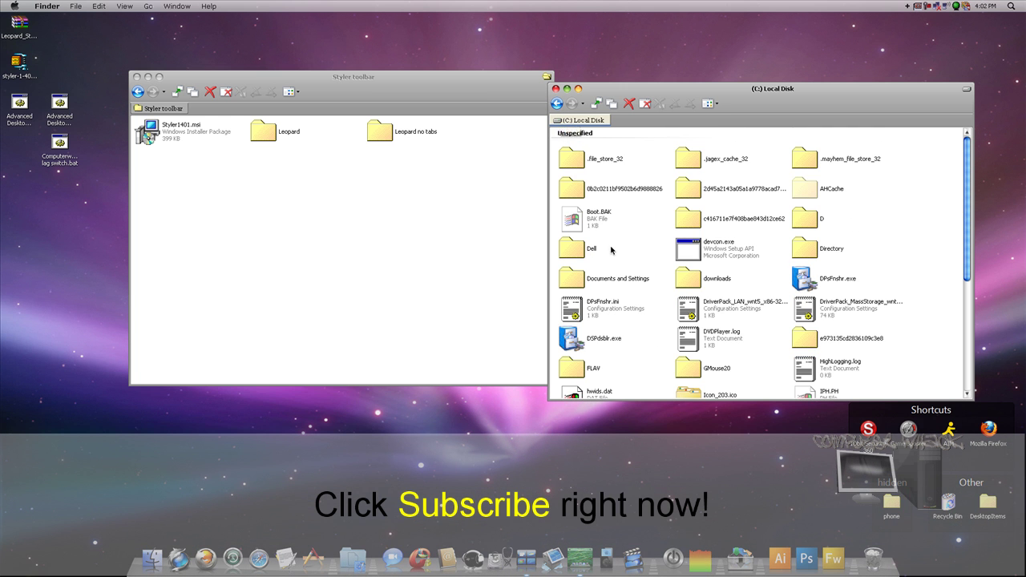
{"action": "scroll", "coordinate": [610, 250], "scroll_direction": "down", "scroll_amount": 3}
{"action": "scroll", "coordinate": [611, 250], "scroll_direction": "up", "scroll_amount": 3}
{"action": "scroll", "coordinate": [771, 343], "scroll_direction": "down", "scroll_amount": 3}
{"action": "scroll", "coordinate": [771, 343], "scroll_direction": "down", "scroll_amount": 2}
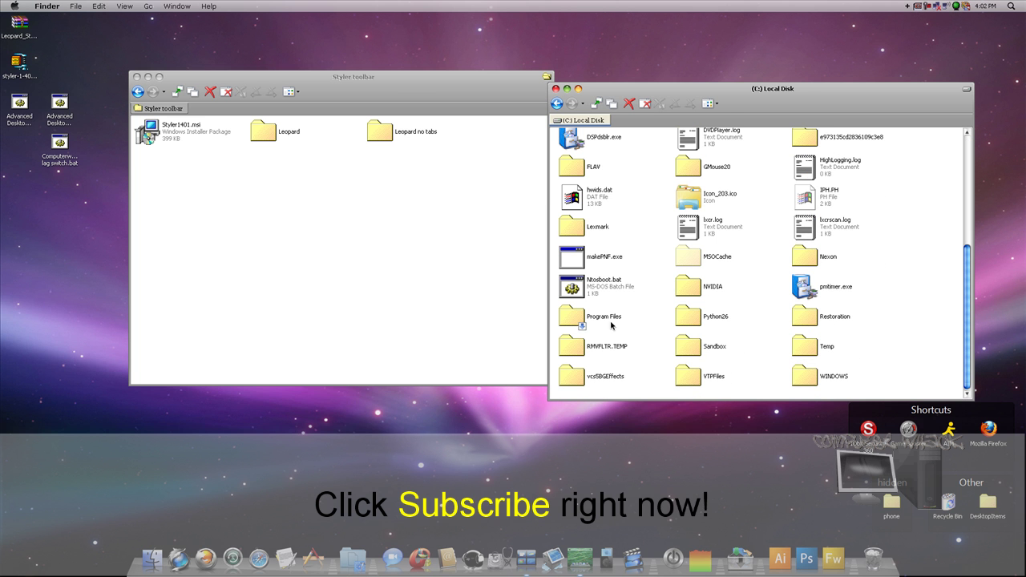
{"action": "double_click", "coordinate": [592, 317]}
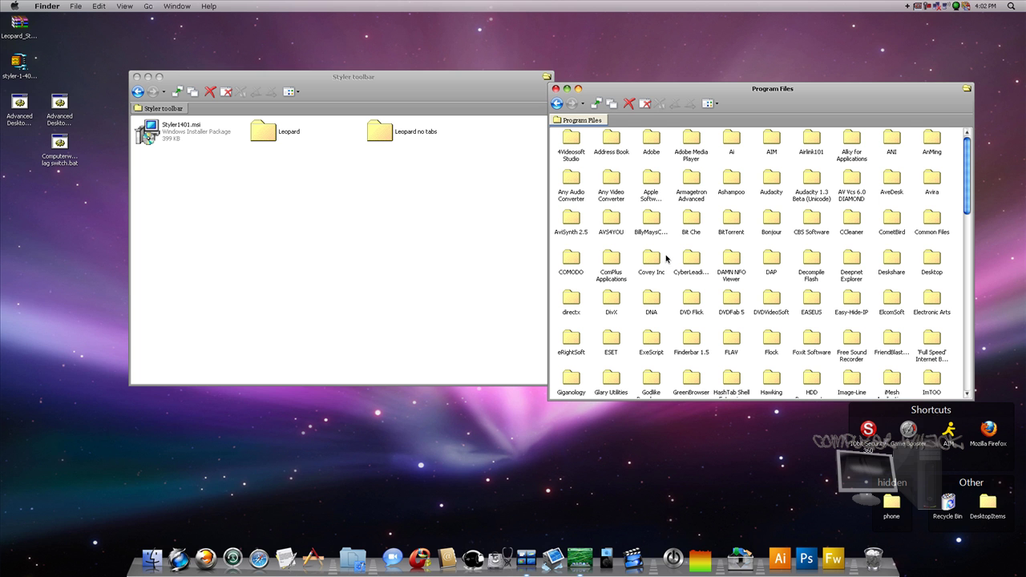
Step: Find the Styler folder in Program Files and open its TB, skins and Styler's subfolders
{"action": "type", "text": "styler"}
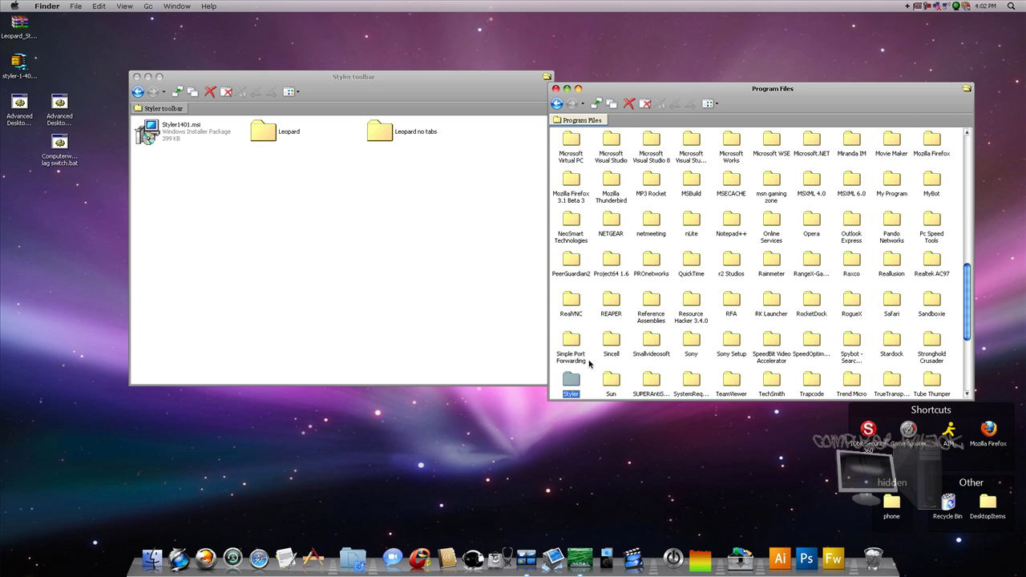
{"action": "double_click", "coordinate": [574, 377]}
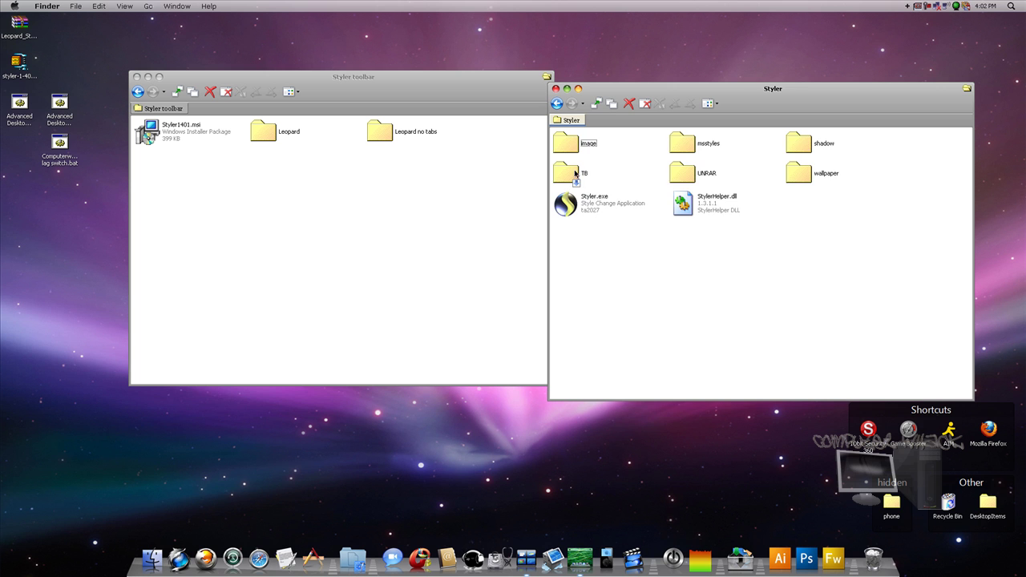
{"action": "double_click", "coordinate": [578, 172]}
{"action": "double_click", "coordinate": [587, 146]}
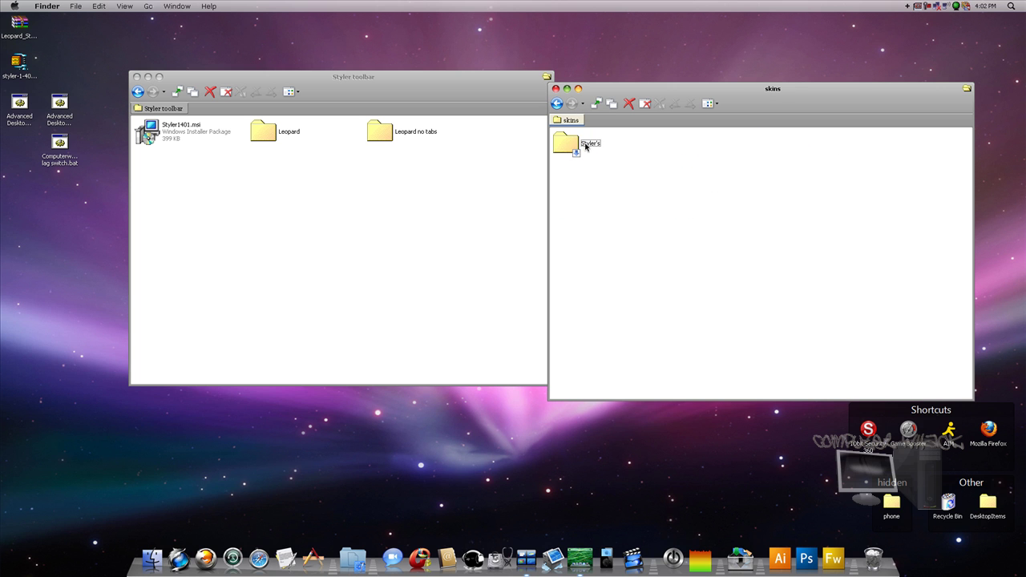
{"action": "double_click", "coordinate": [574, 152]}
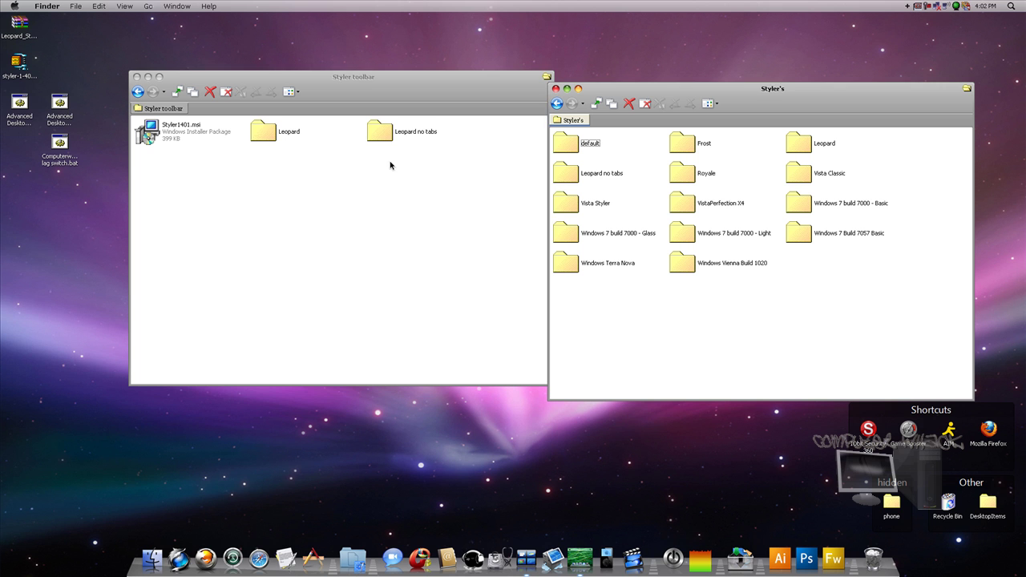
Step: Move the Leopard and Leopard no tabs folders into the Styler's skin folder, replacing all existing files
{"action": "left_click_drag", "start_coordinate": [425, 173], "coordinate": [808, 301]}
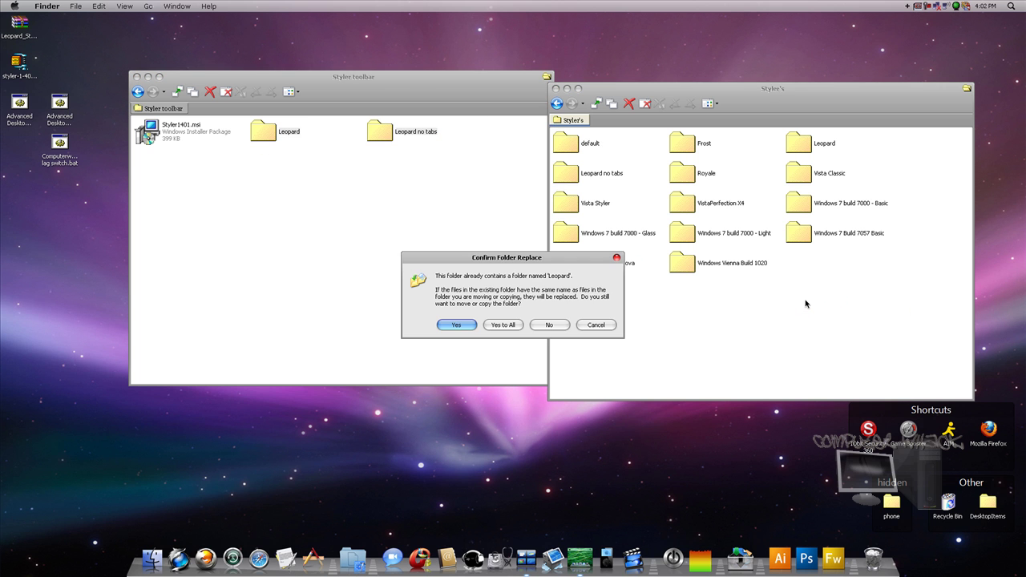
{"action": "left_click", "coordinate": [503, 325]}
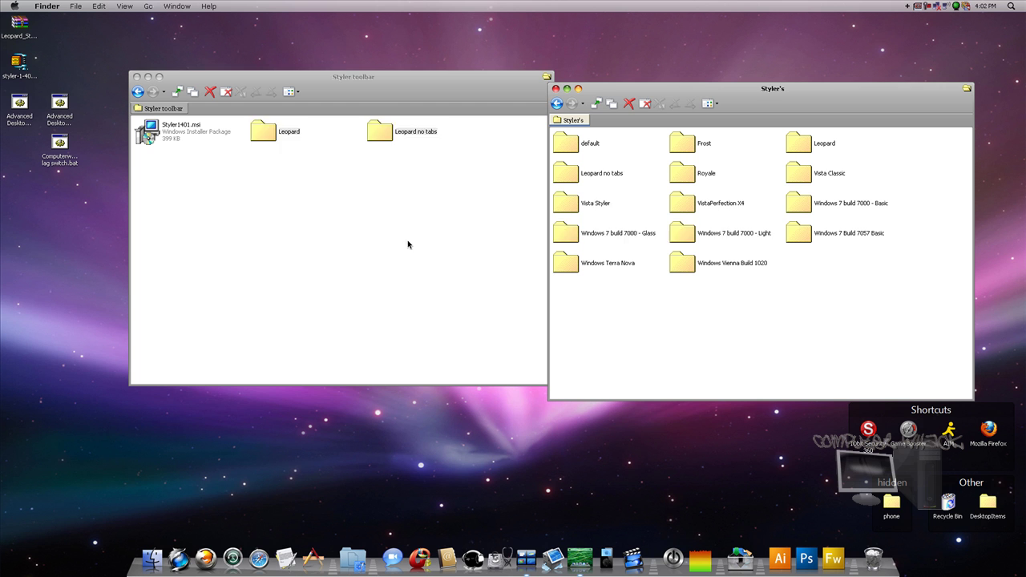
{"action": "left_click", "coordinate": [243, 187]}
{"action": "left_click", "coordinate": [742, 335]}
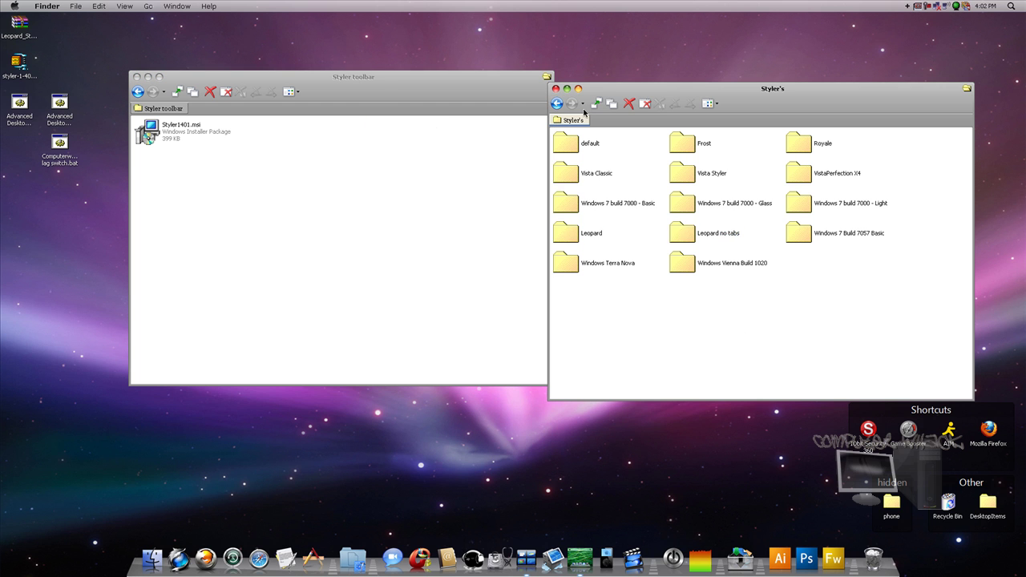
Step: Return to the main Styler program folder and run Styler.exe
{"action": "left_click", "coordinate": [556, 103]}
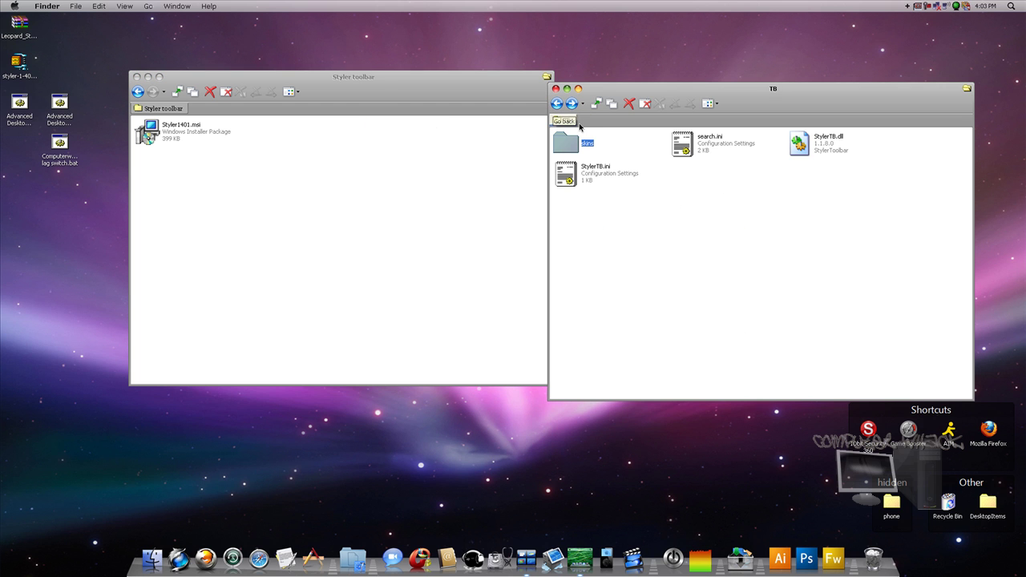
{"action": "left_click", "coordinate": [557, 104]}
{"action": "left_click", "coordinate": [587, 203]}
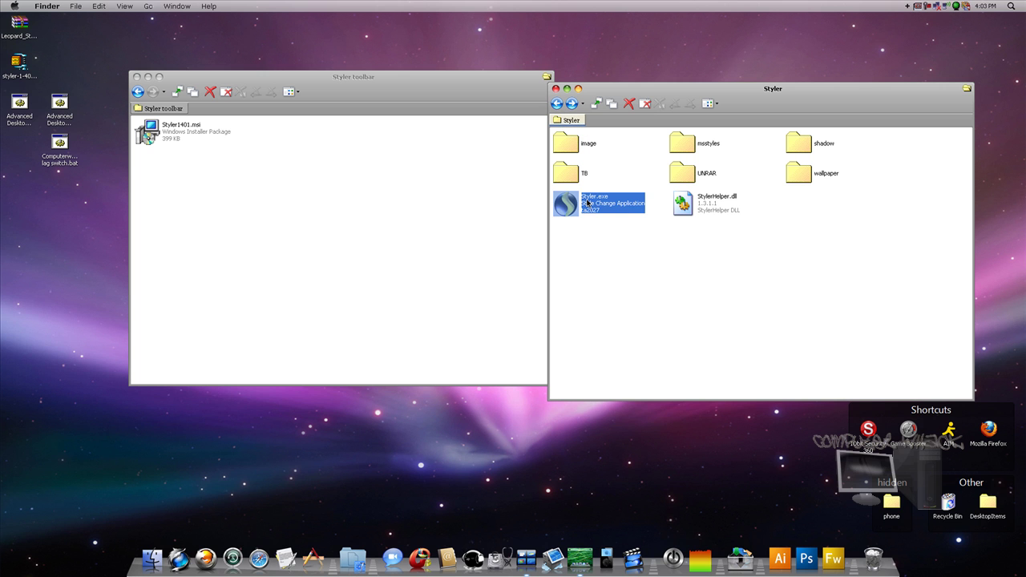
{"action": "double_click", "coordinate": [587, 203]}
Step: Move the Styler folder window towards the middle of the desktop and enable StylerToolBar in it
{"action": "left_click_drag", "start_coordinate": [768, 90], "coordinate": [562, 99]}
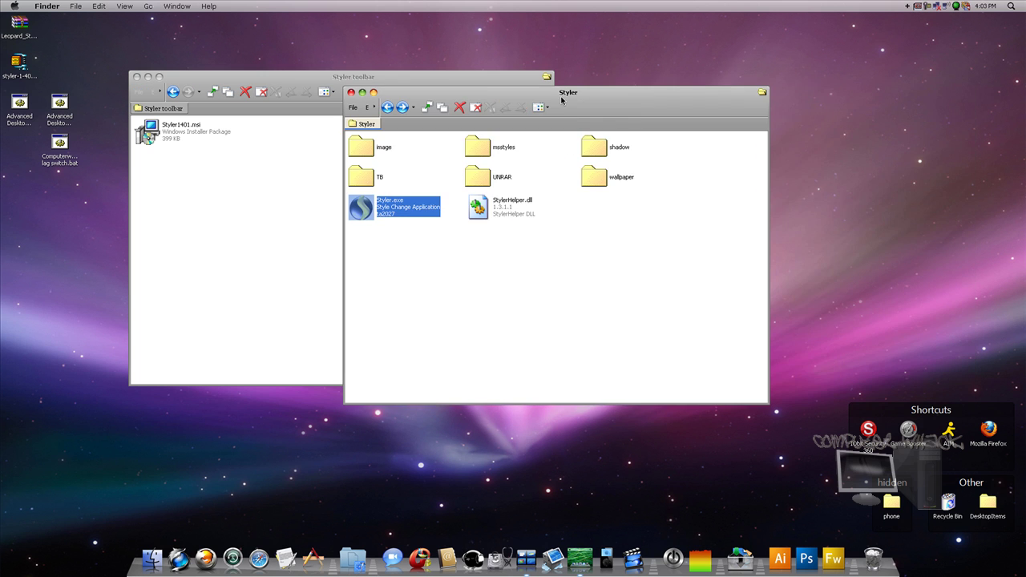
{"action": "right_click", "coordinate": [699, 113]}
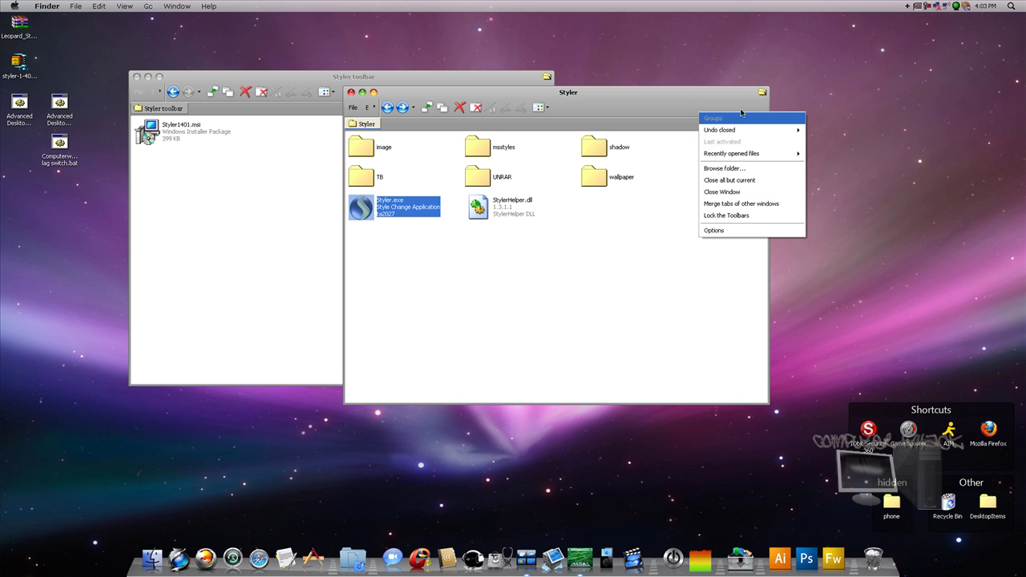
{"action": "left_click", "coordinate": [769, 109]}
{"action": "right_click", "coordinate": [766, 111]}
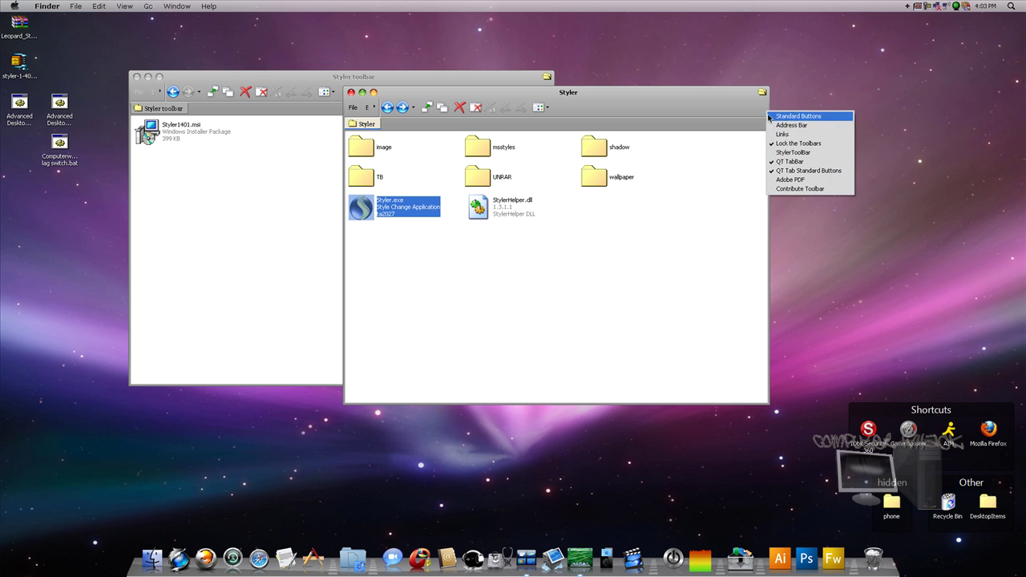
{"action": "left_click", "coordinate": [781, 162]}
Step: Hide the QT TabBar and the QT Tab Standard Buttons in the Styler folder window
{"action": "right_click", "coordinate": [762, 110]}
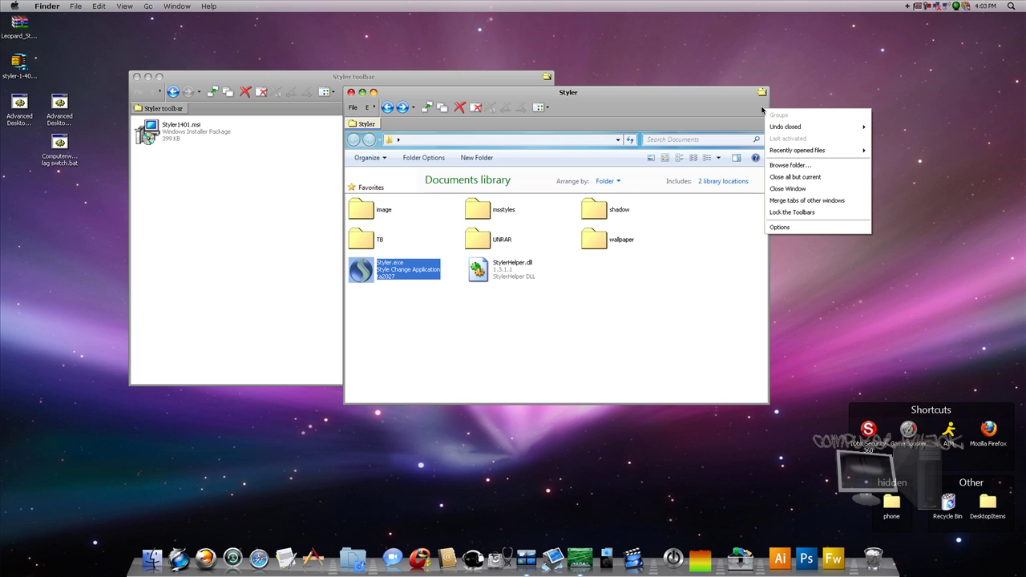
{"action": "left_click", "coordinate": [763, 113]}
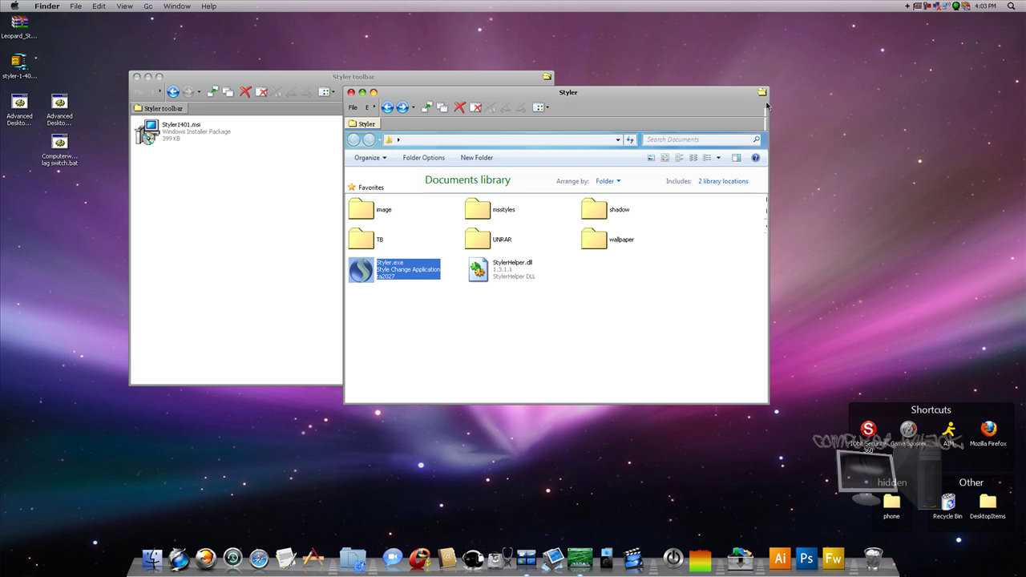
{"action": "right_click", "coordinate": [765, 107]}
{"action": "left_click", "coordinate": [790, 153]}
{"action": "right_click", "coordinate": [768, 106]}
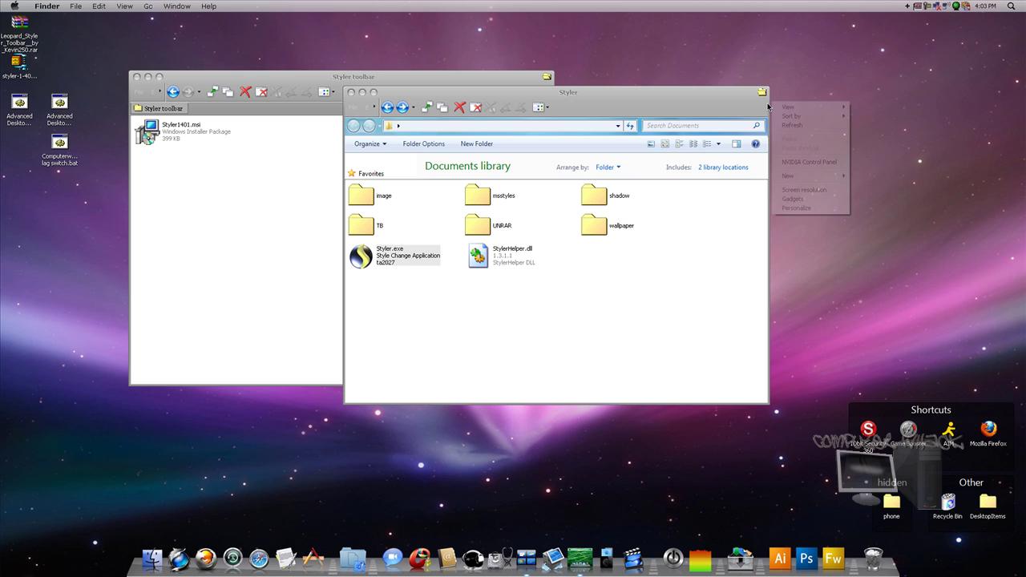
{"action": "right_click", "coordinate": [767, 107]}
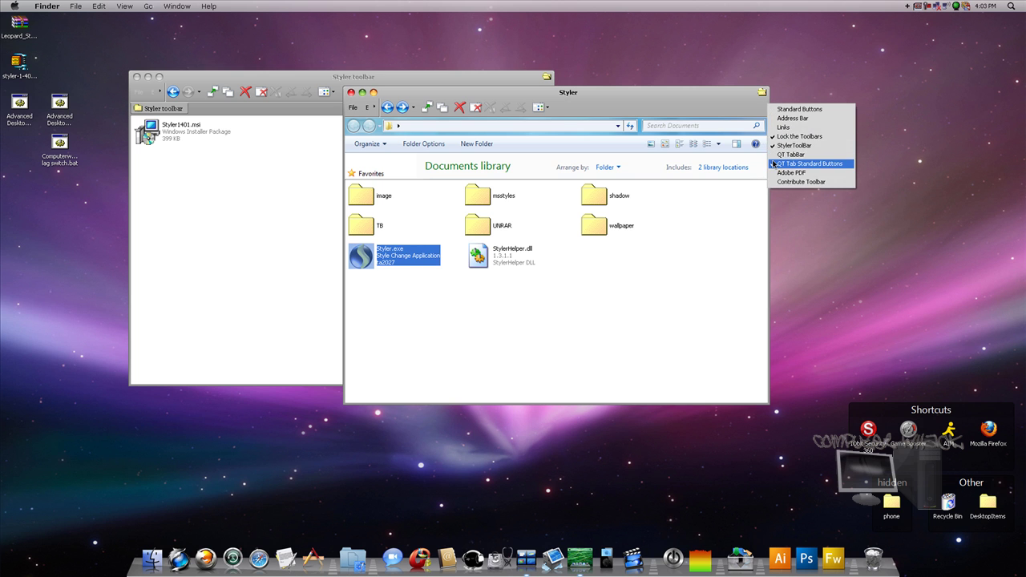
{"action": "left_click", "coordinate": [790, 165]}
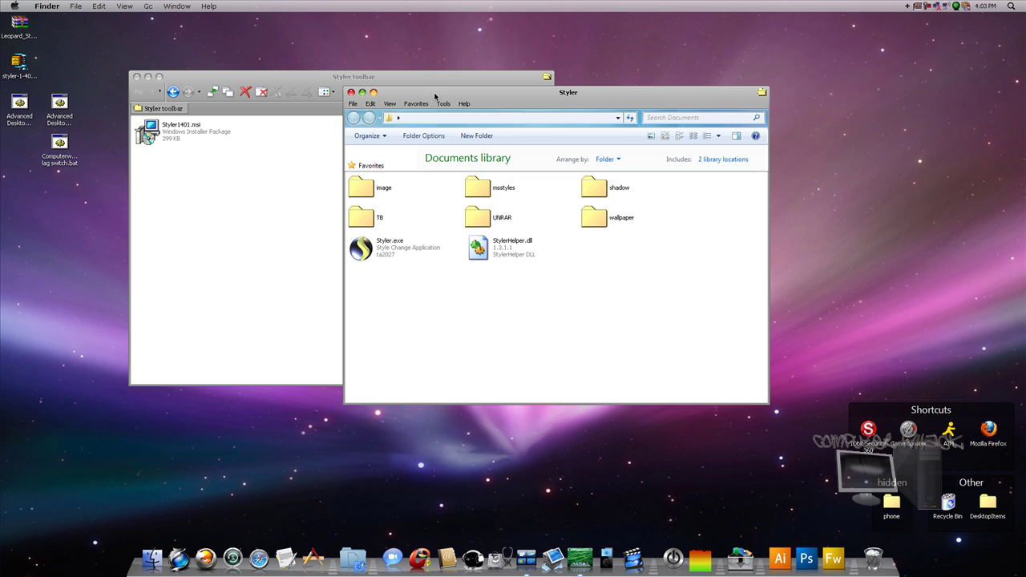
Step: Open the Styler toolbar skin settings from the notification area and close the Styler folder window
{"action": "mouse_move", "coordinate": [435, 97]}
{"action": "left_mouse_down"}
{"action": "mouse_move", "coordinate": [790, 106]}
{"action": "mouse_move", "coordinate": [435, 60]}
{"action": "mouse_move", "coordinate": [424, 101]}
{"action": "mouse_move", "coordinate": [420, 88]}
{"action": "left_mouse_up"}
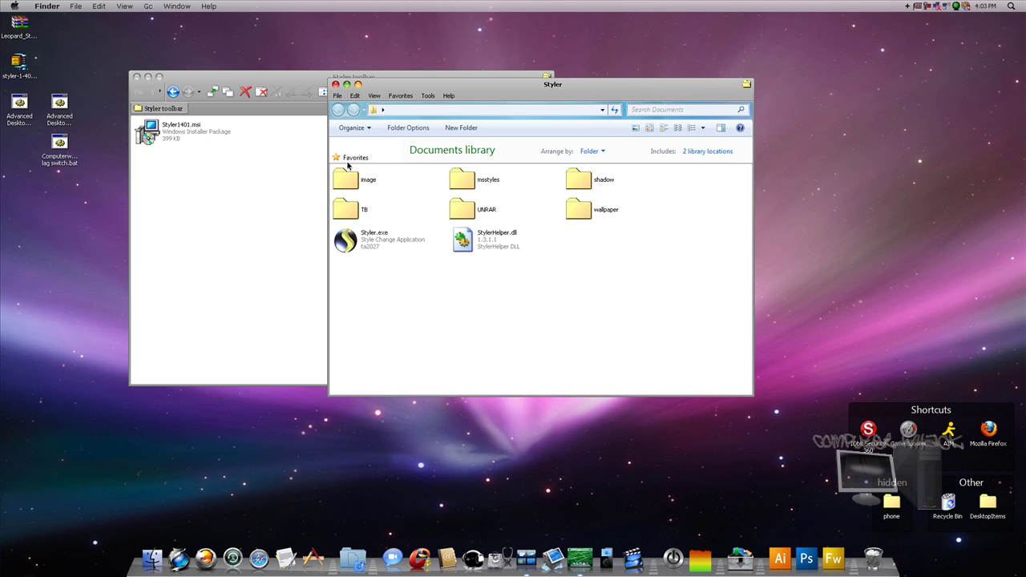
{"action": "left_click", "coordinate": [906, 7]}
{"action": "left_click", "coordinate": [850, 9]}
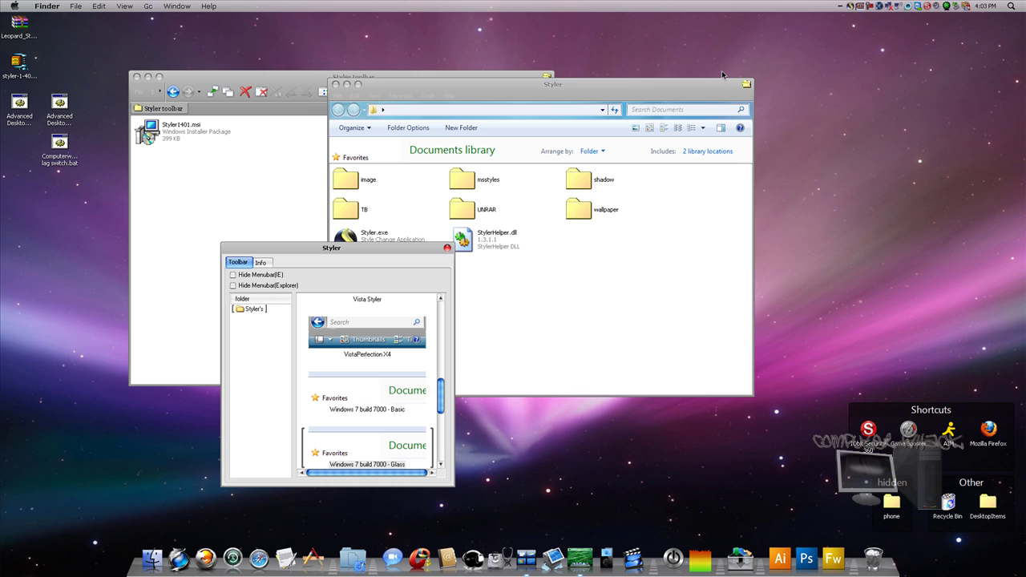
{"action": "left_click", "coordinate": [335, 84]}
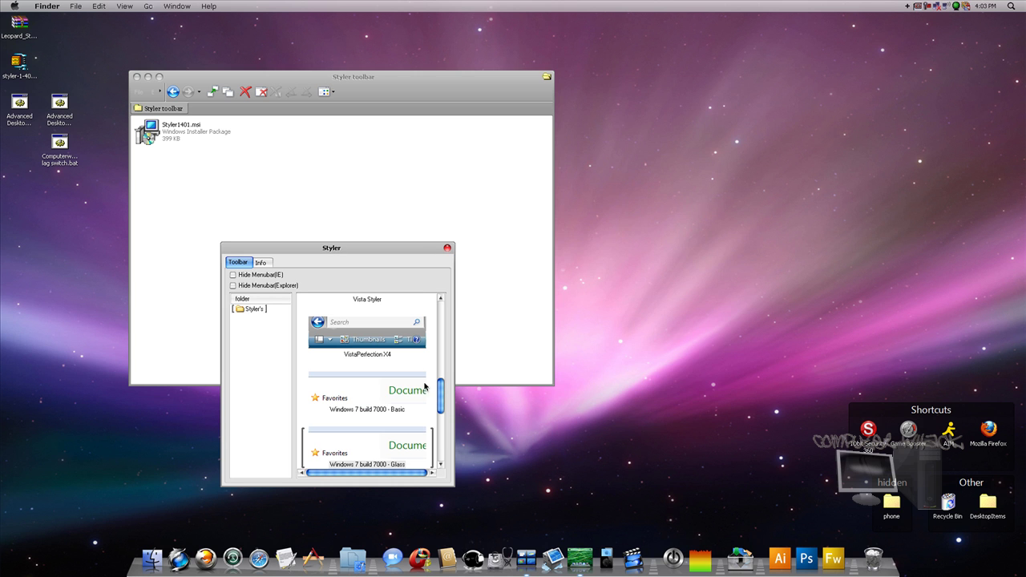
Step: Apply the "Leopard no tabs" skin to the Styler toolbar
{"action": "left_click_drag", "start_coordinate": [438, 392], "coordinate": [443, 326]}
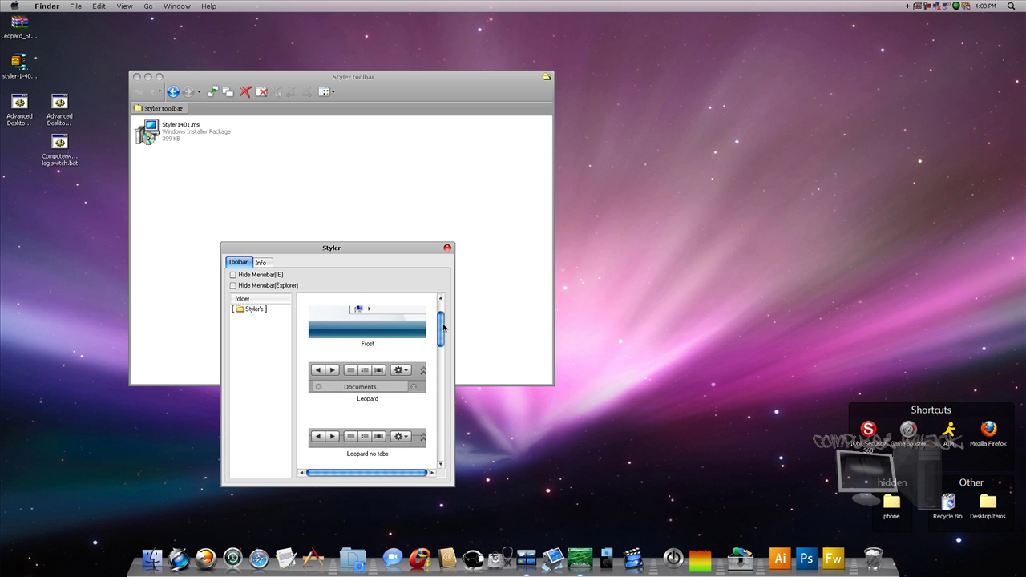
{"action": "left_click", "coordinate": [354, 436]}
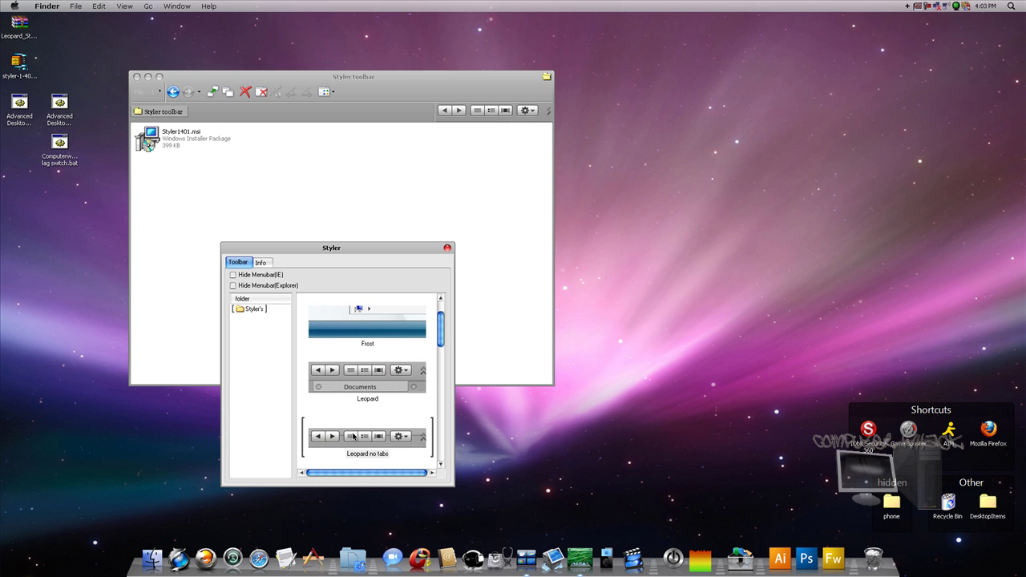
Step: Hide the QT TabBar and the QT Tab Standard Buttons in the Styler toolbar folder window
{"action": "right_click", "coordinate": [545, 95]}
{"action": "left_click", "coordinate": [553, 90]}
{"action": "right_click", "coordinate": [551, 93]}
{"action": "left_click", "coordinate": [563, 141]}
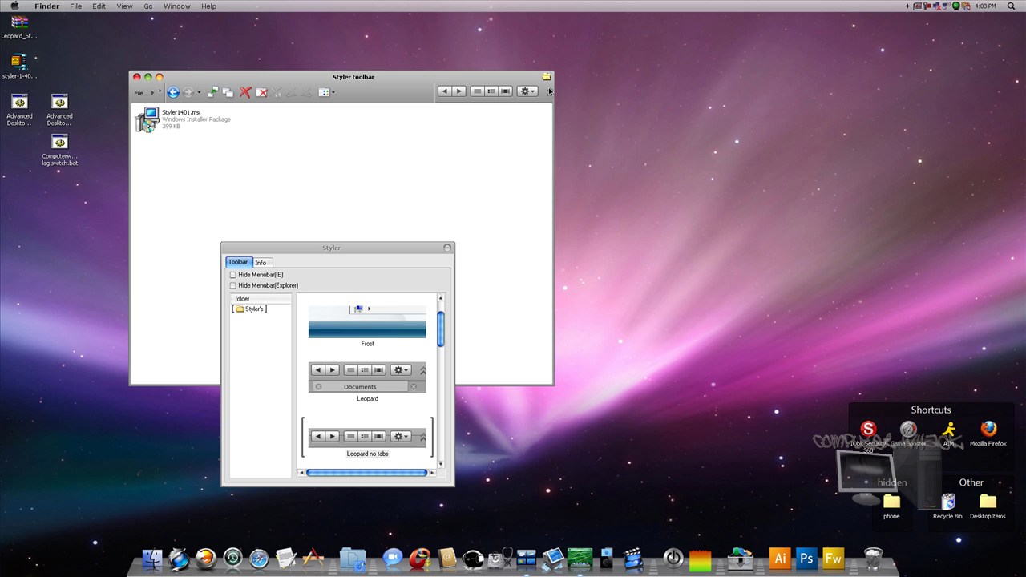
{"action": "right_click", "coordinate": [551, 88]}
{"action": "left_click", "coordinate": [563, 144]}
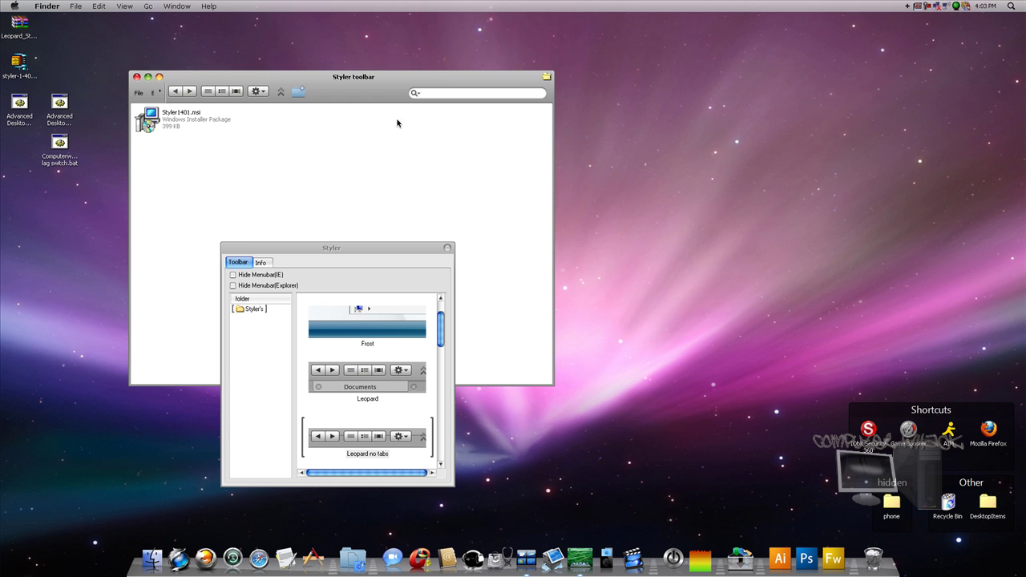
Step: Unlock the folder window's toolbars, move the Styler toolbar onto its own row below the menu bar, and lock them again
{"action": "right_click", "coordinate": [393, 86]}
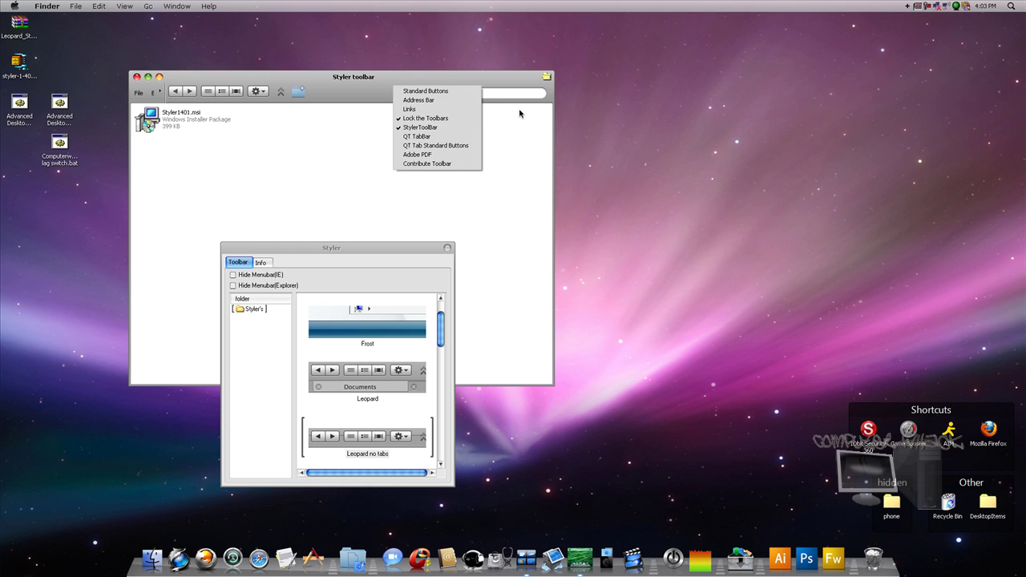
{"action": "left_click", "coordinate": [441, 117]}
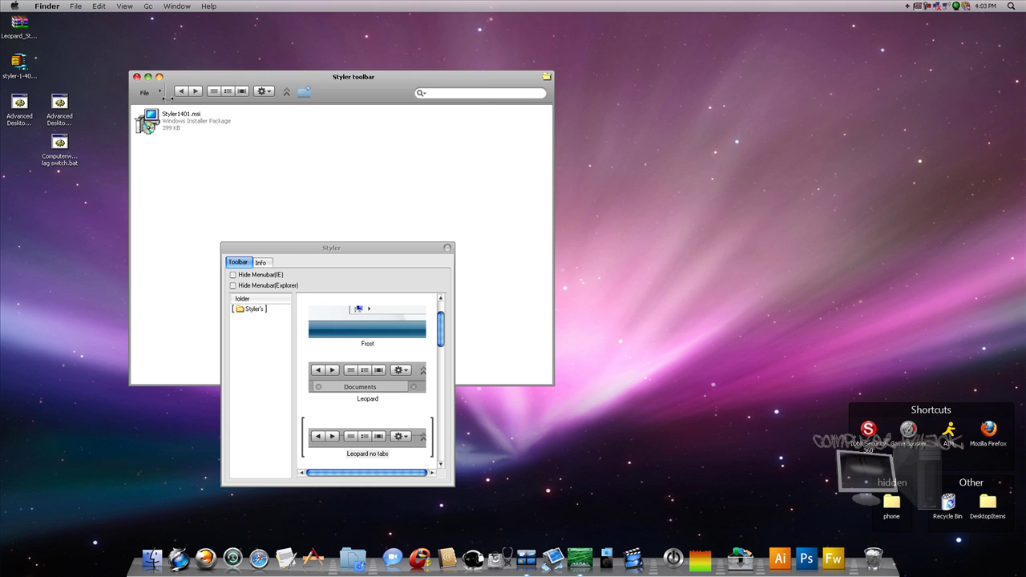
{"action": "left_click_drag", "start_coordinate": [167, 98], "coordinate": [127, 112]}
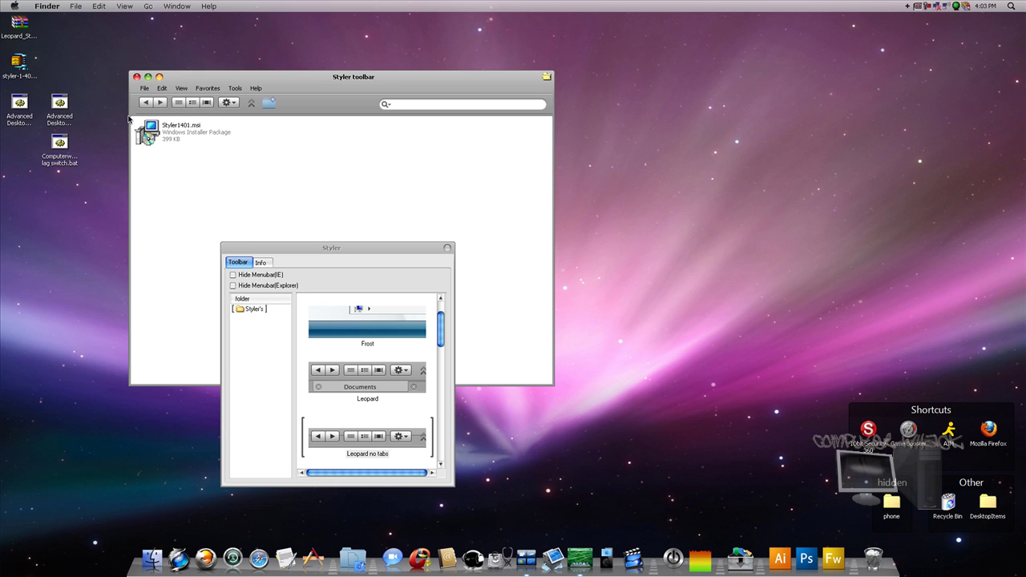
{"action": "right_click", "coordinate": [349, 105]}
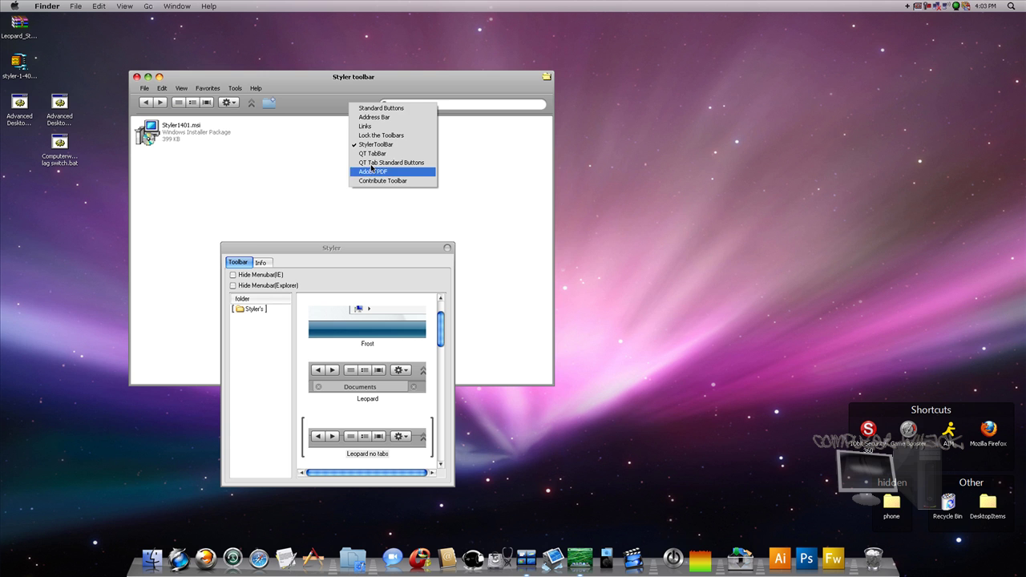
{"action": "left_click", "coordinate": [372, 144]}
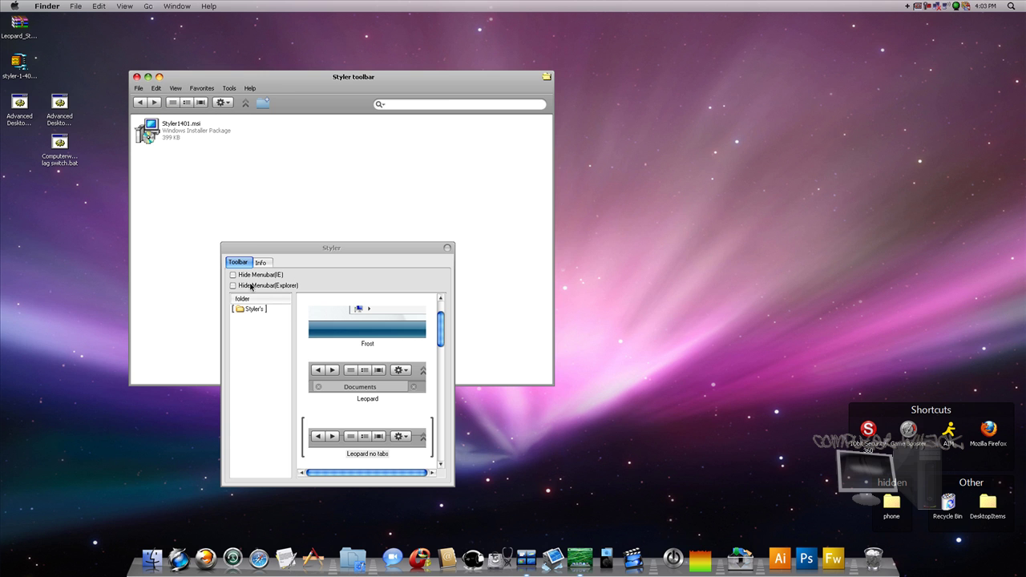
Step: Close the Styler skin settings and shift the Styler toolbar folder window slightly
{"action": "left_click", "coordinate": [447, 247]}
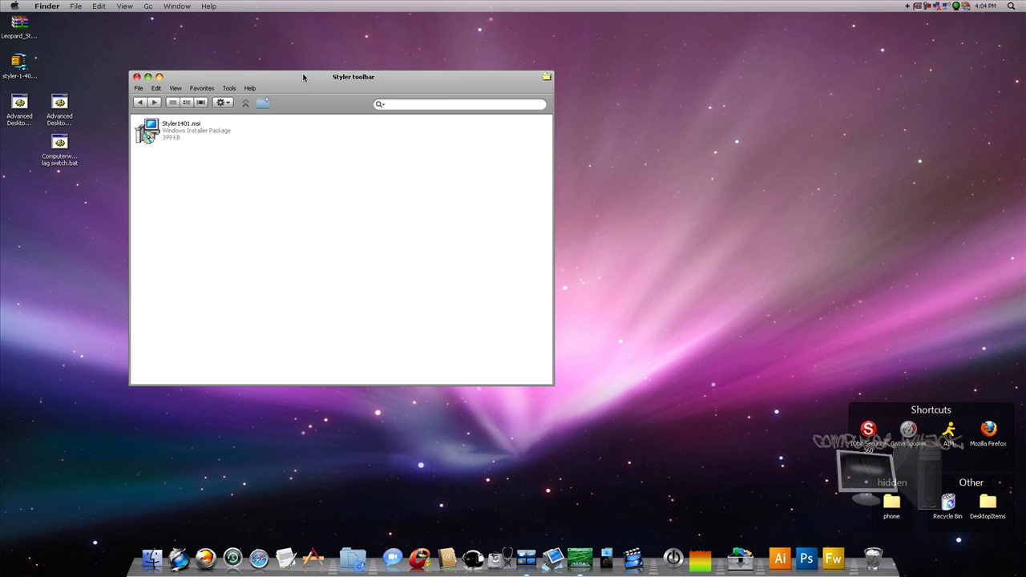
{"action": "left_click_drag", "start_coordinate": [314, 78], "coordinate": [317, 80]}
{"action": "left_click", "coordinate": [401, 107]}
{"action": "left_click", "coordinate": [407, 129]}
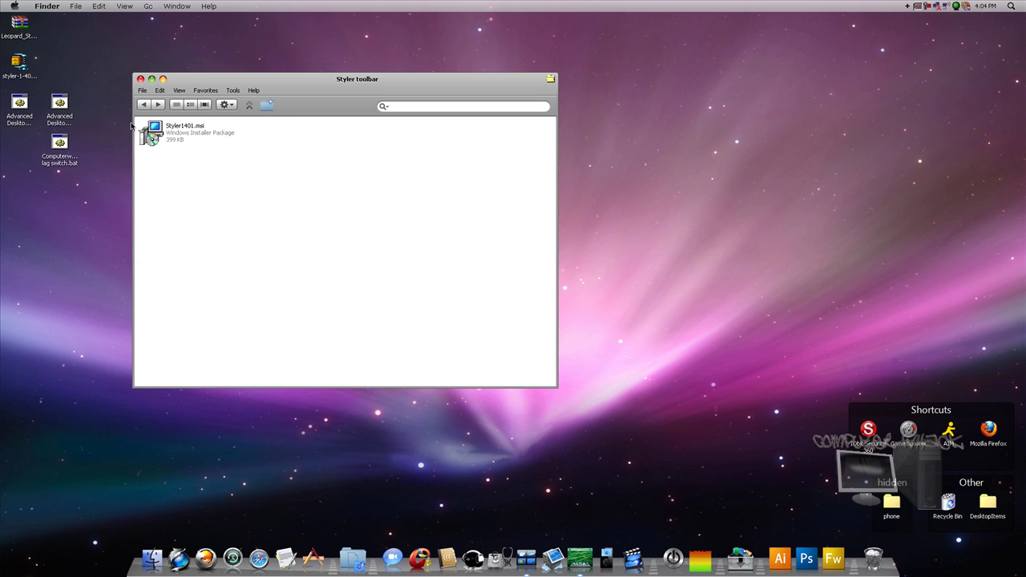
Step: Install MacSound 1.3.3 with the default options from the Taskbar icons folder inside the pack's Icons folder
{"action": "left_click", "coordinate": [147, 106]}
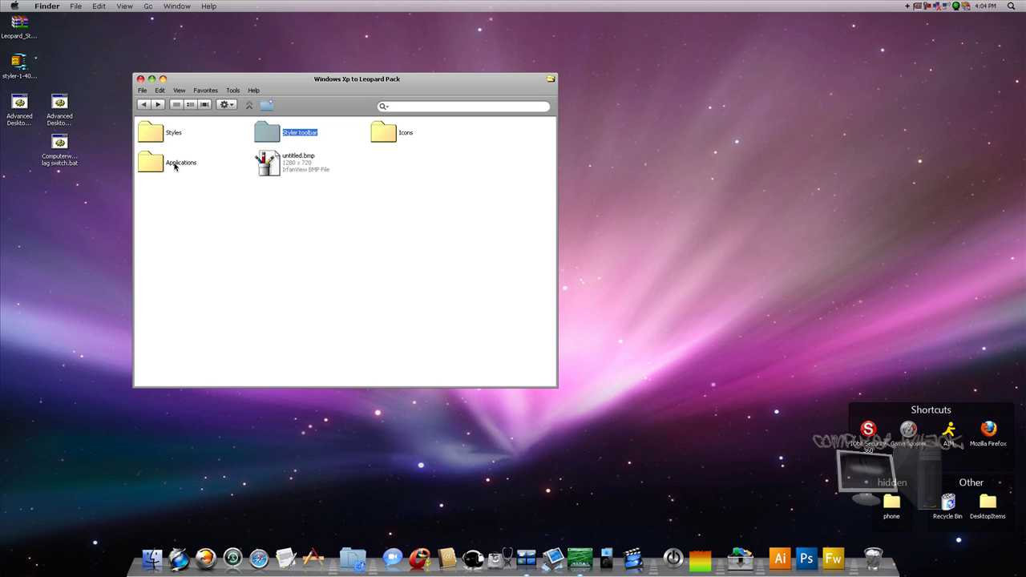
{"action": "double_click", "coordinate": [387, 136]}
{"action": "double_click", "coordinate": [275, 134]}
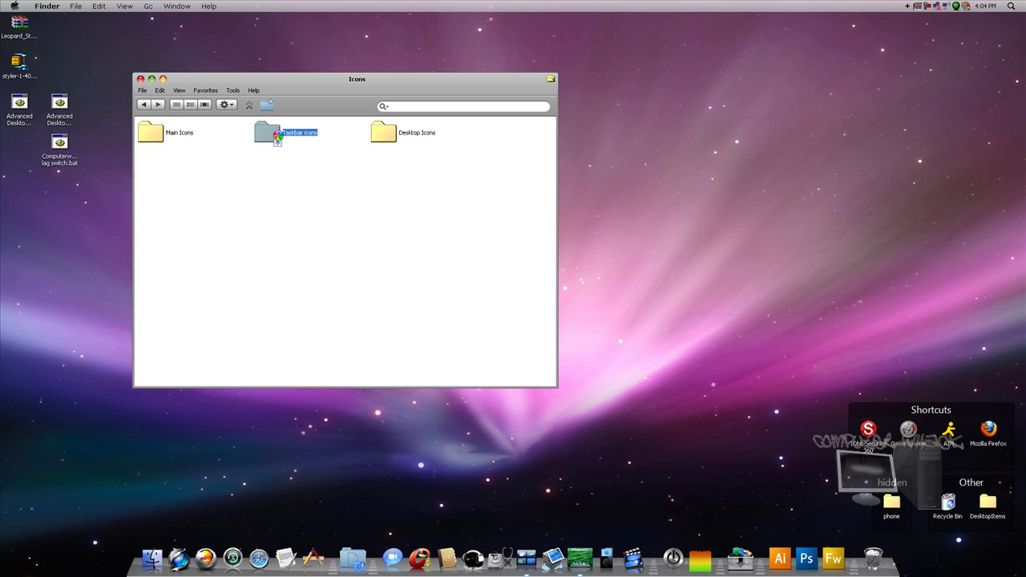
{"action": "double_click", "coordinate": [201, 140]}
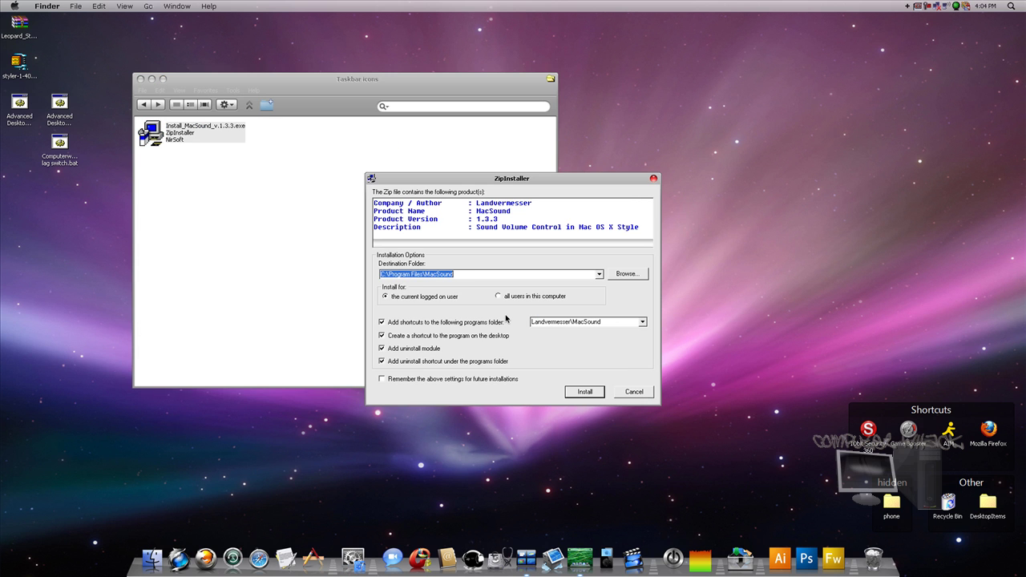
{"action": "key", "text": "Return"}
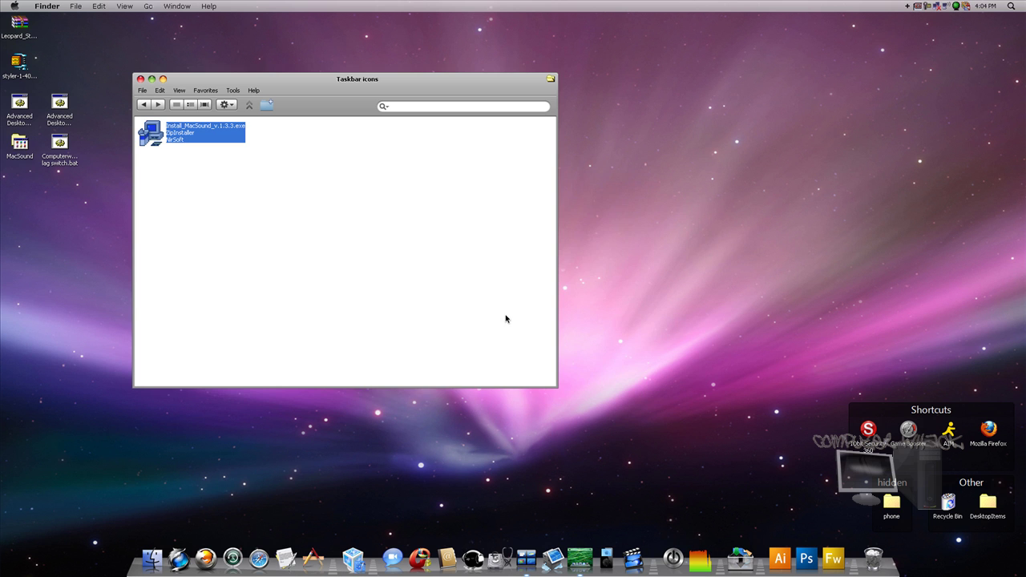
Step: Launch MacSound from its desktop folder and check its volume slider in the notification area
{"action": "double_click", "coordinate": [22, 145]}
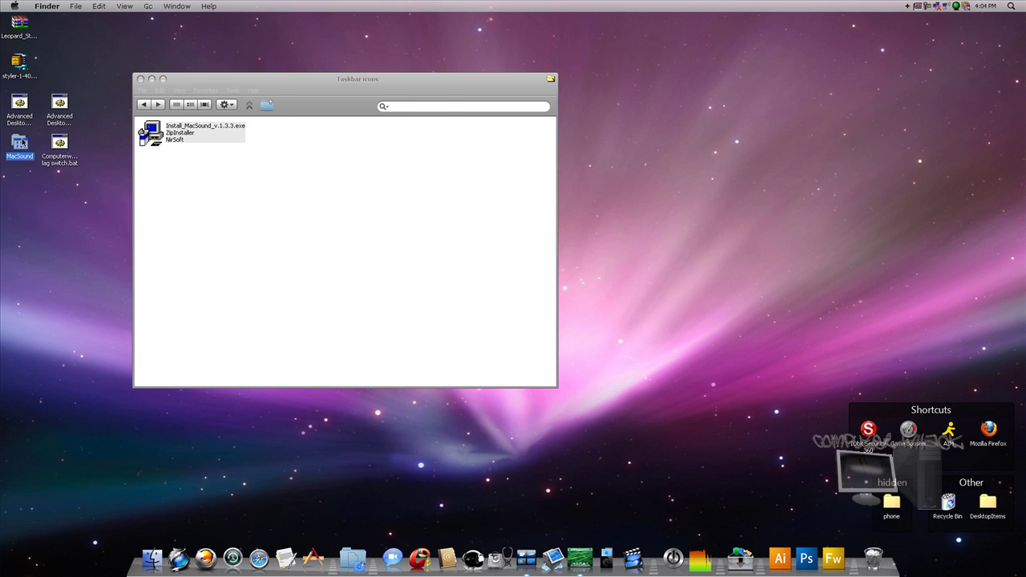
{"action": "left_click", "coordinate": [72, 100]}
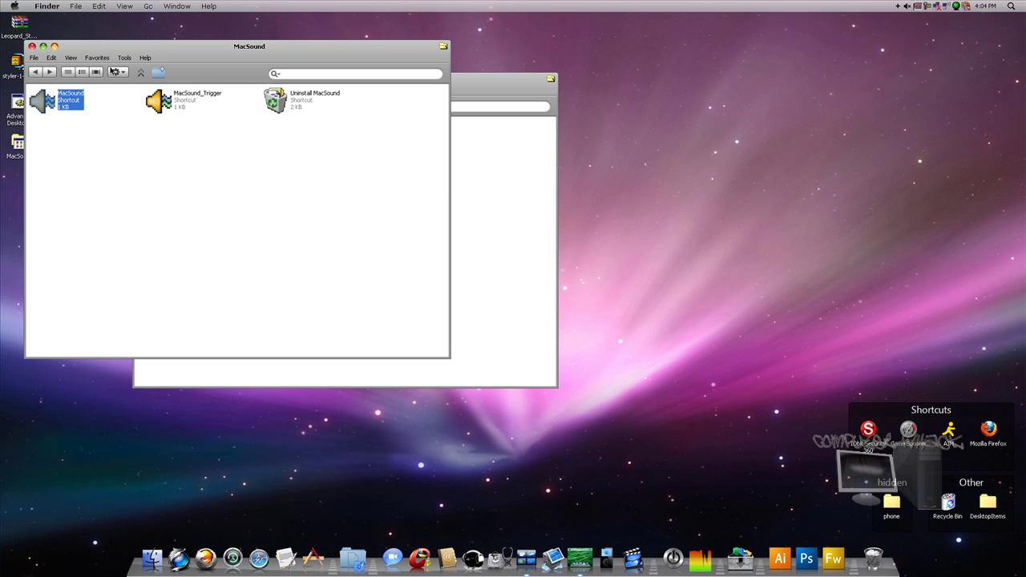
{"action": "left_click", "coordinate": [32, 46]}
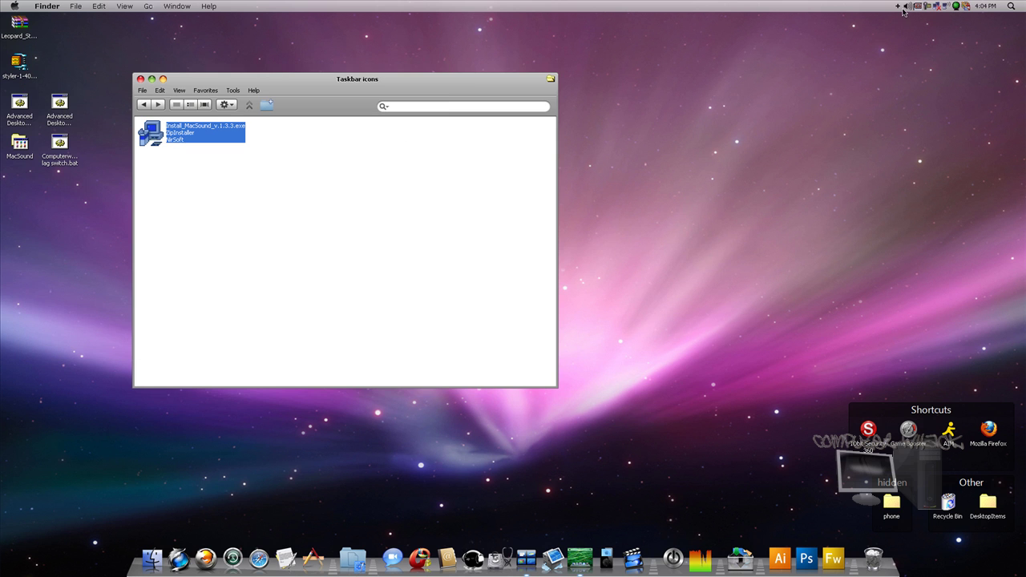
{"action": "left_click", "coordinate": [907, 6]}
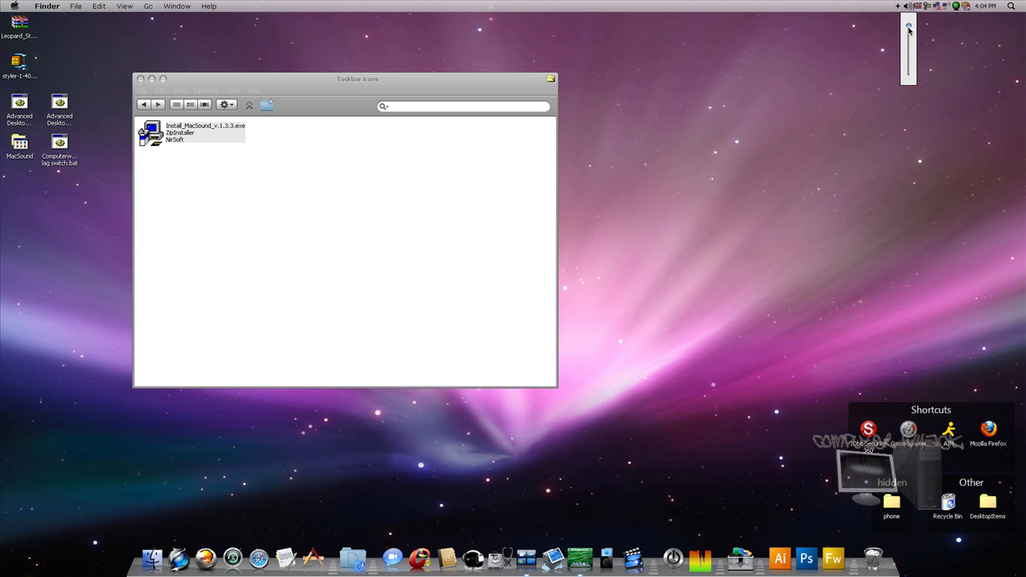
{"action": "left_click", "coordinate": [759, 101]}
Step: Go back to the pack's Icons folder, look into Desktop Icons, and open the Main Icons folder
{"action": "left_click", "coordinate": [145, 105]}
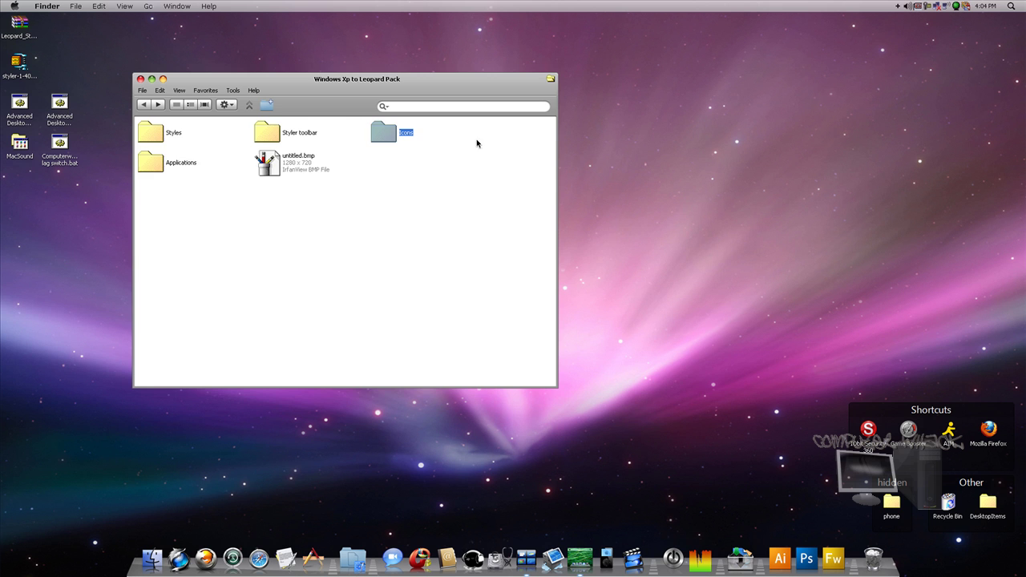
{"action": "double_click", "coordinate": [389, 136]}
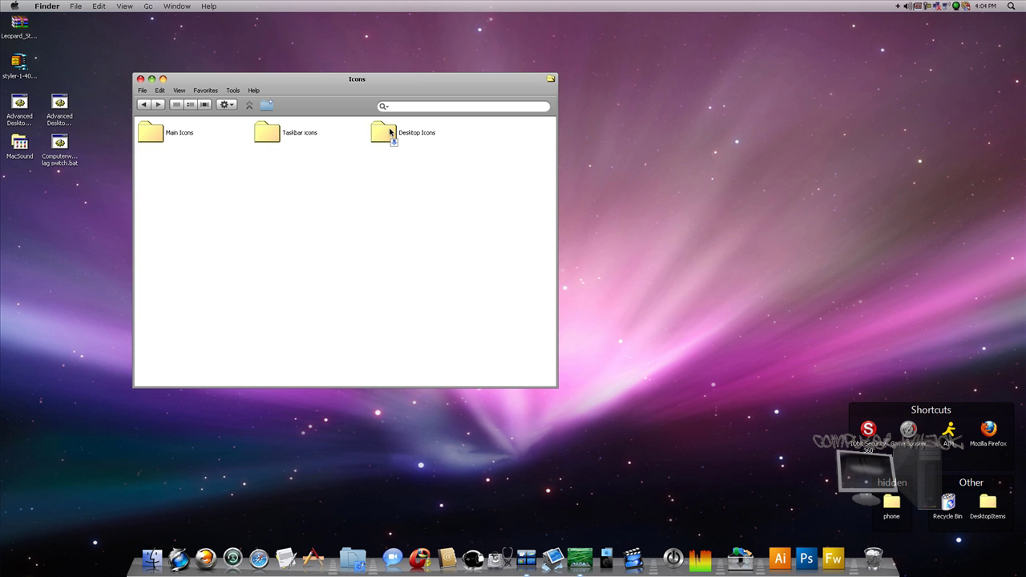
{"action": "double_click", "coordinate": [389, 133]}
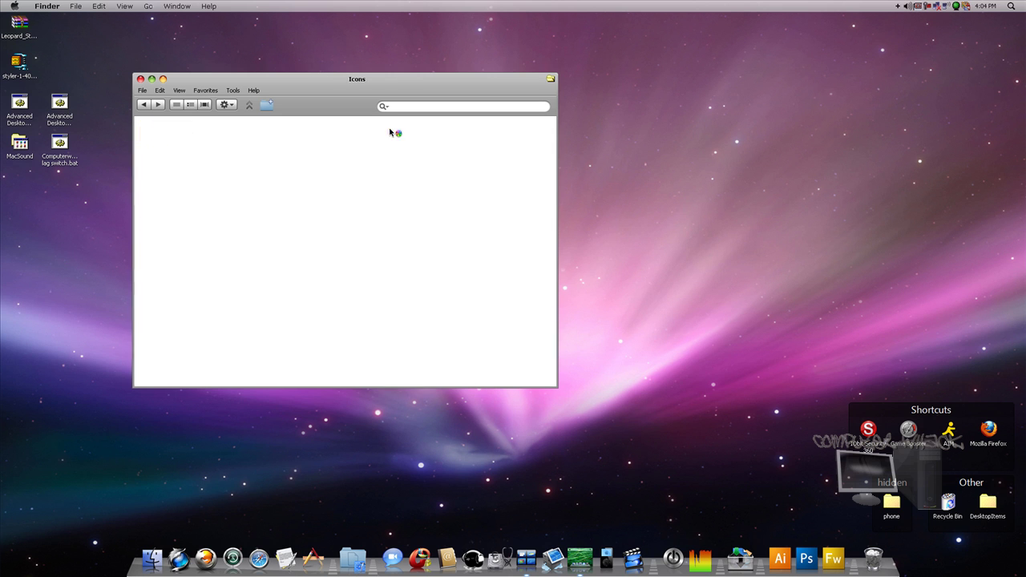
{"action": "double_click", "coordinate": [145, 106]}
{"action": "double_click", "coordinate": [165, 138]}
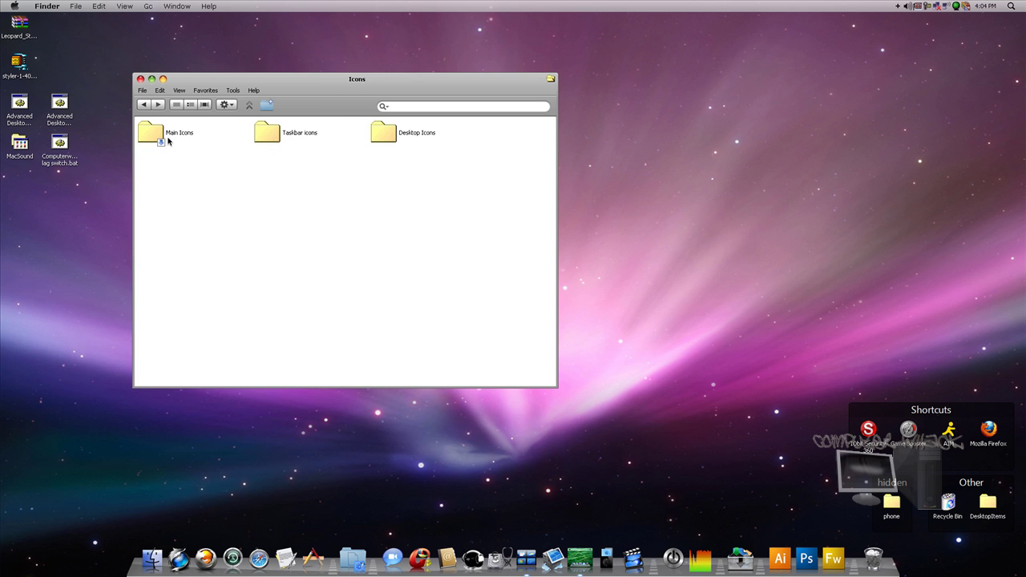
{"action": "double_click", "coordinate": [160, 138]}
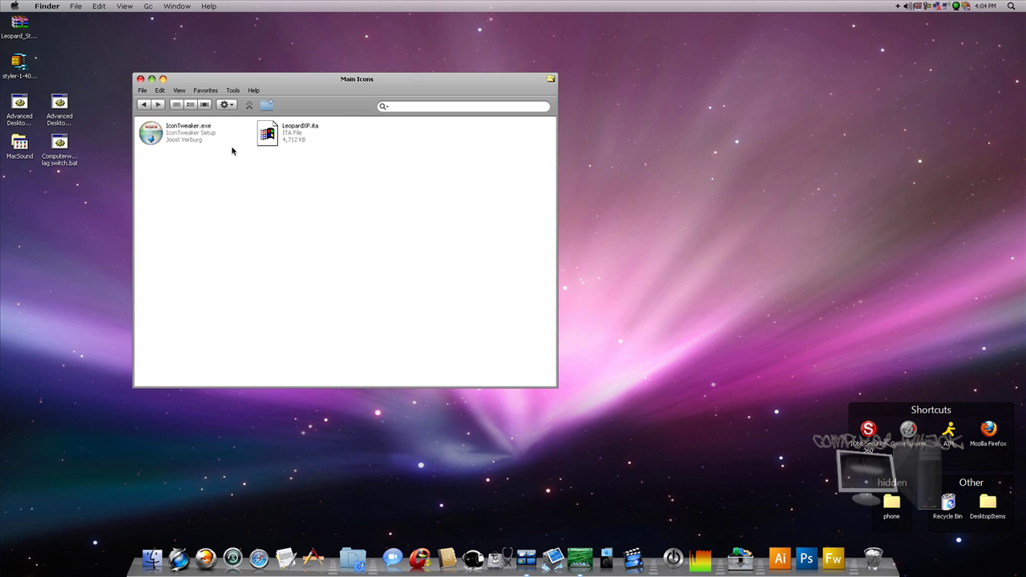
Step: Install IconTweaker 1.1 into C:\Program Files\IconTweaker and finish the setup with Run IconTweaker enabled
{"action": "double_click", "coordinate": [188, 134]}
{"action": "left_click", "coordinate": [536, 308]}
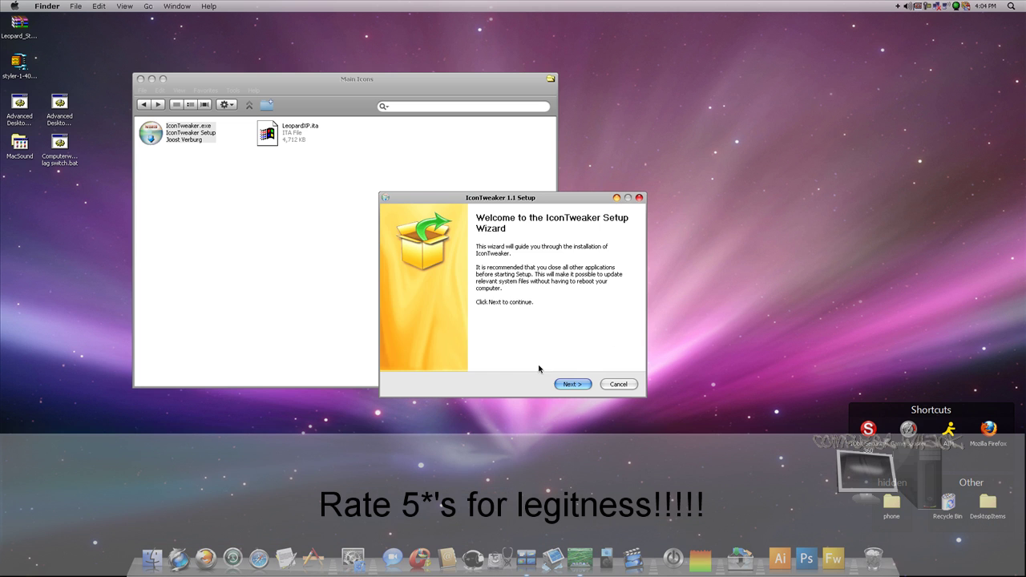
{"action": "left_click", "coordinate": [573, 385]}
{"action": "left_click", "coordinate": [572, 385]}
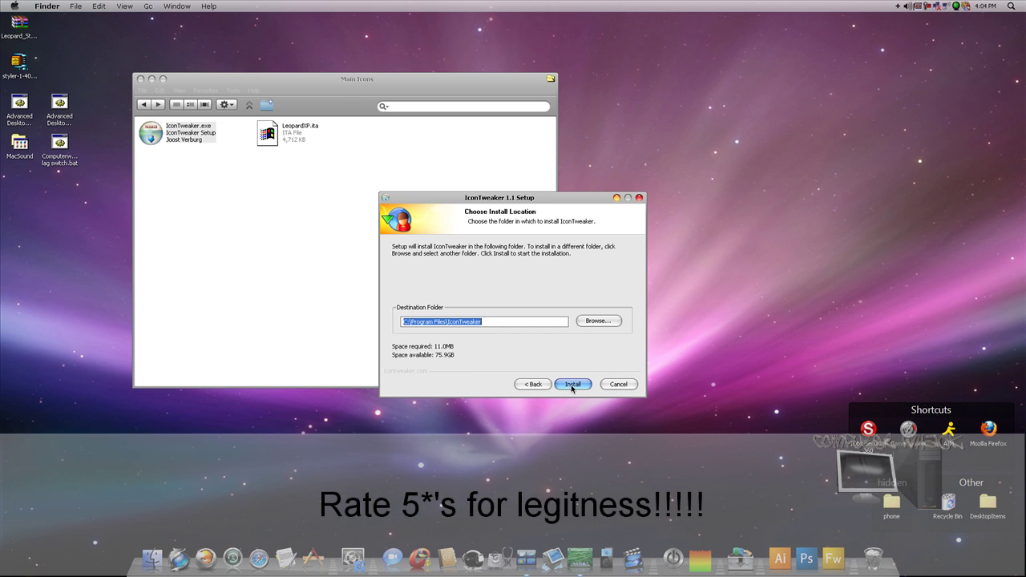
{"action": "left_click", "coordinate": [572, 385]}
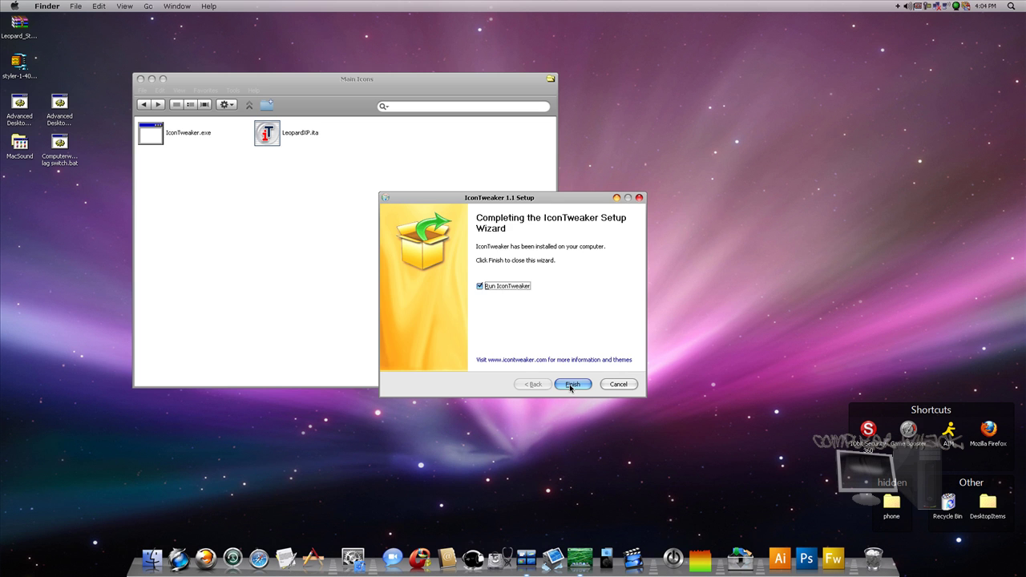
{"action": "left_click", "coordinate": [571, 385]}
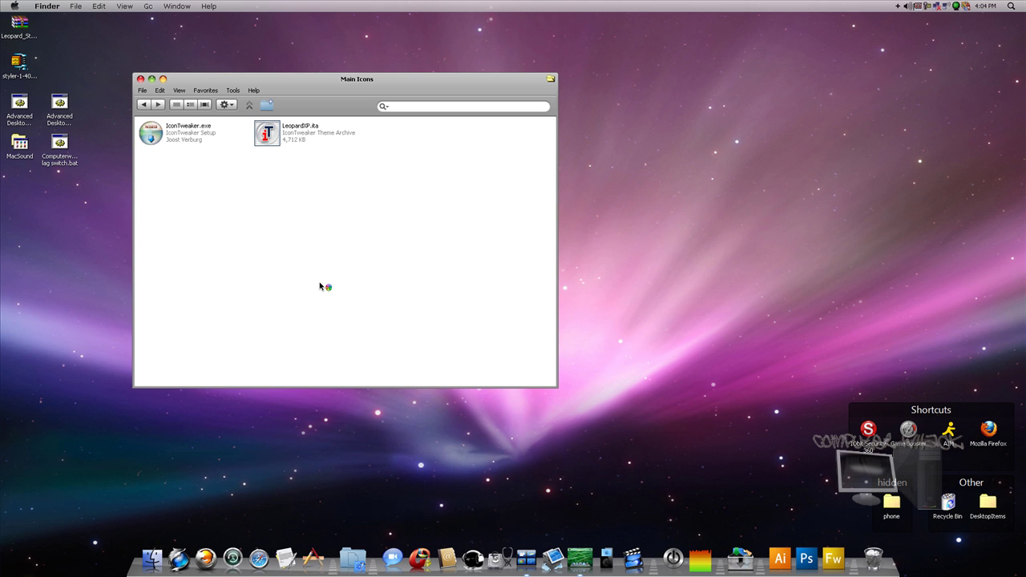
Step: Install the LeopardXP.ita theme archive into IconTweaker
{"action": "left_click", "coordinate": [265, 136]}
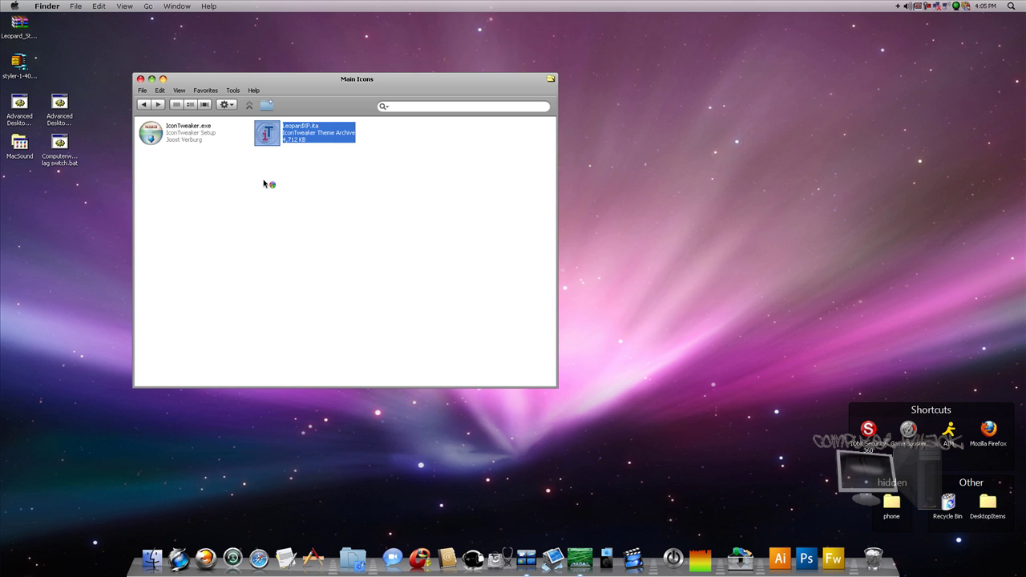
{"action": "left_click", "coordinate": [264, 184]}
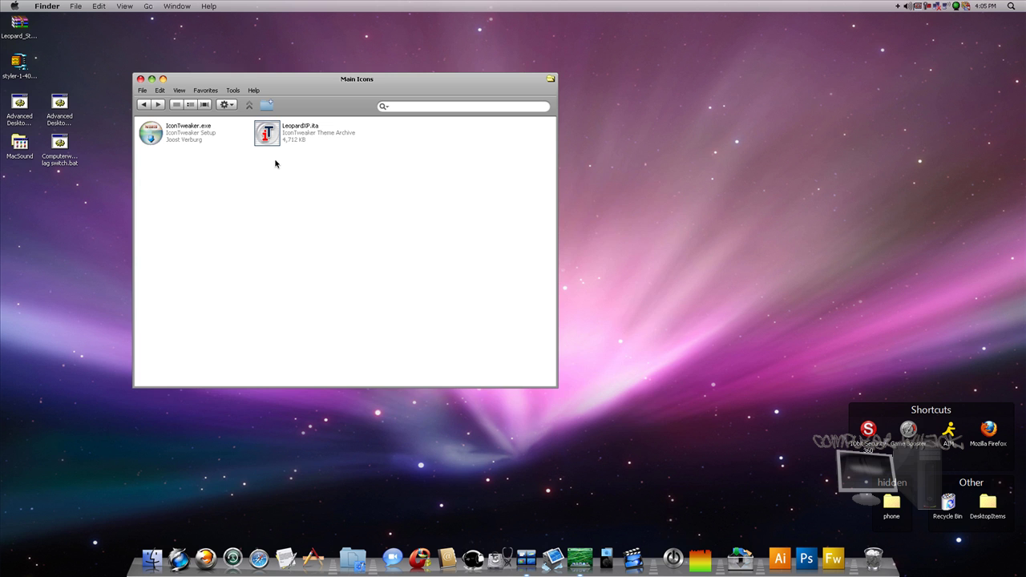
{"action": "left_click_drag", "start_coordinate": [279, 137], "coordinate": [282, 140]}
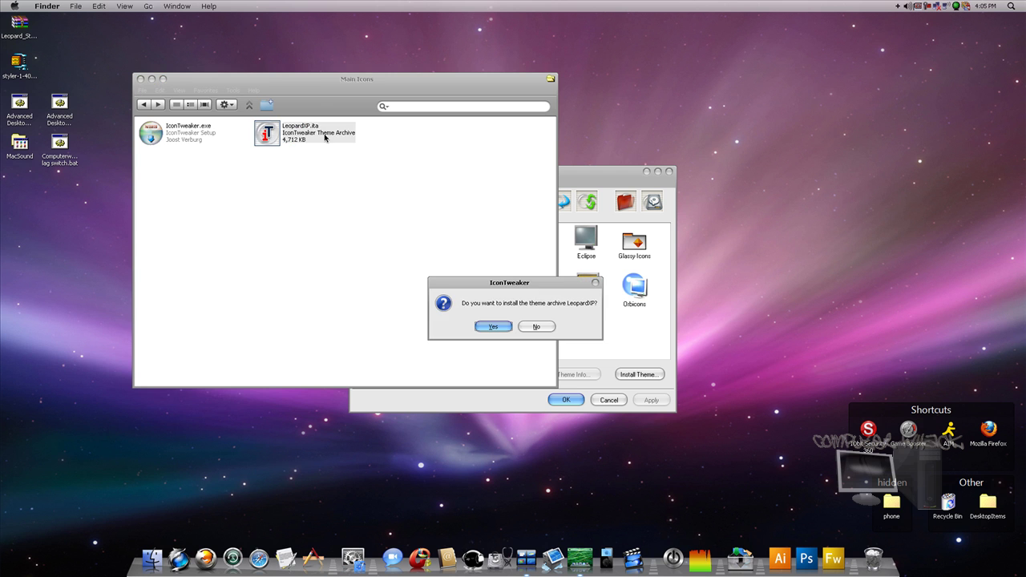
{"action": "key", "text": "Return"}
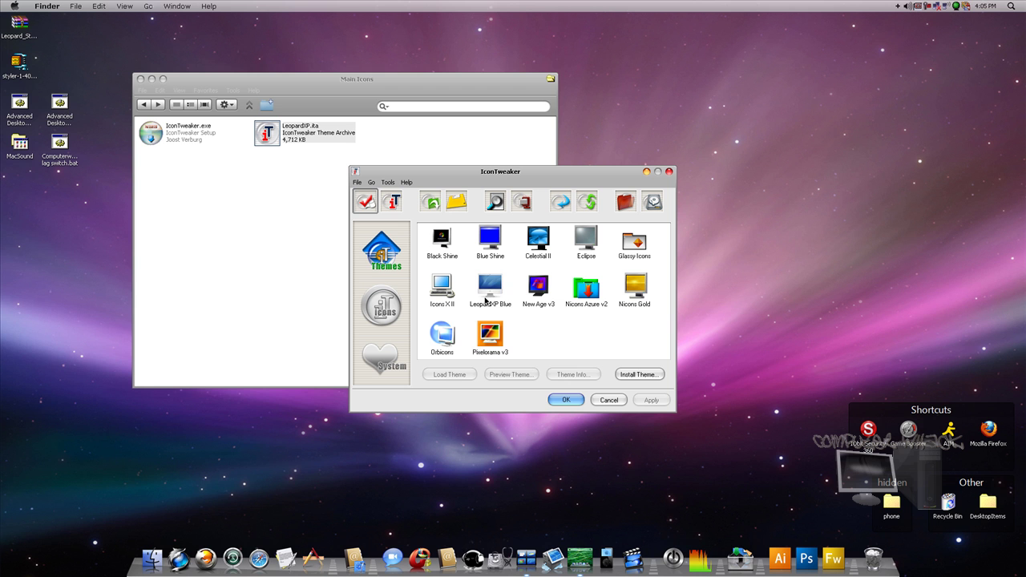
Step: Load the LeopardXP Blue theme in IconTweaker, apply it to the system icons, and confirm the settings
{"action": "left_click", "coordinate": [500, 299]}
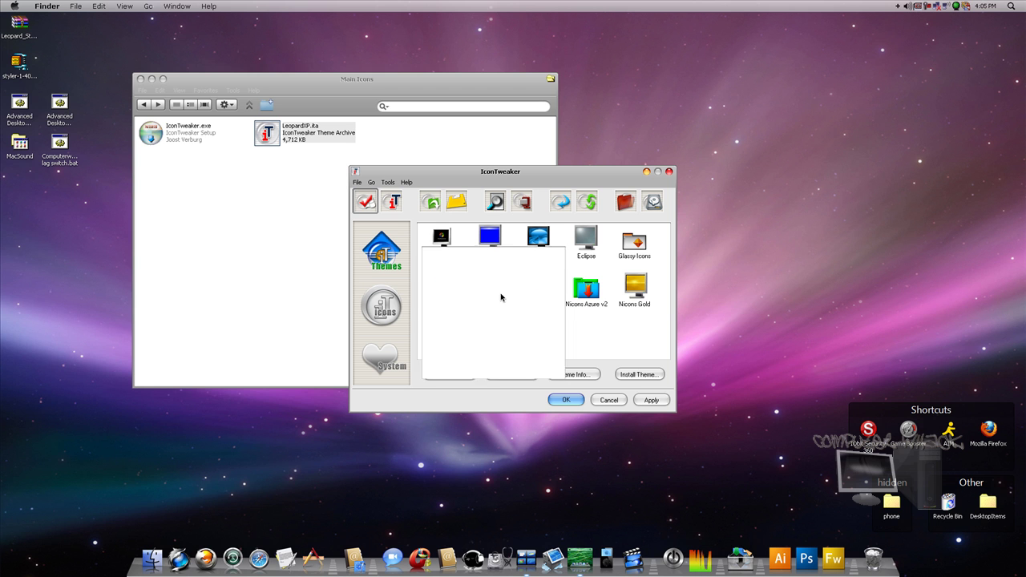
{"action": "left_click", "coordinate": [652, 399]}
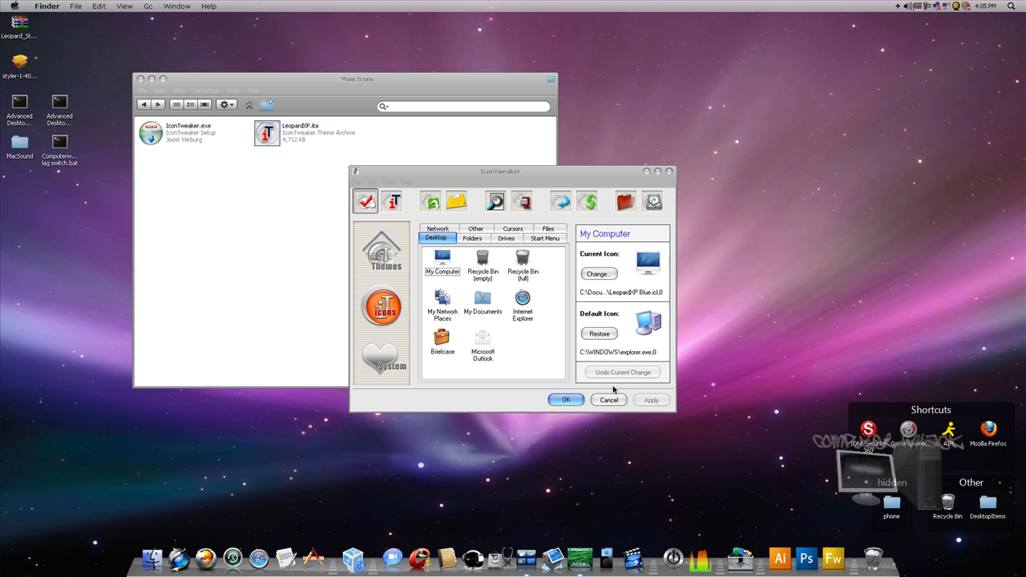
{"action": "left_click", "coordinate": [561, 399]}
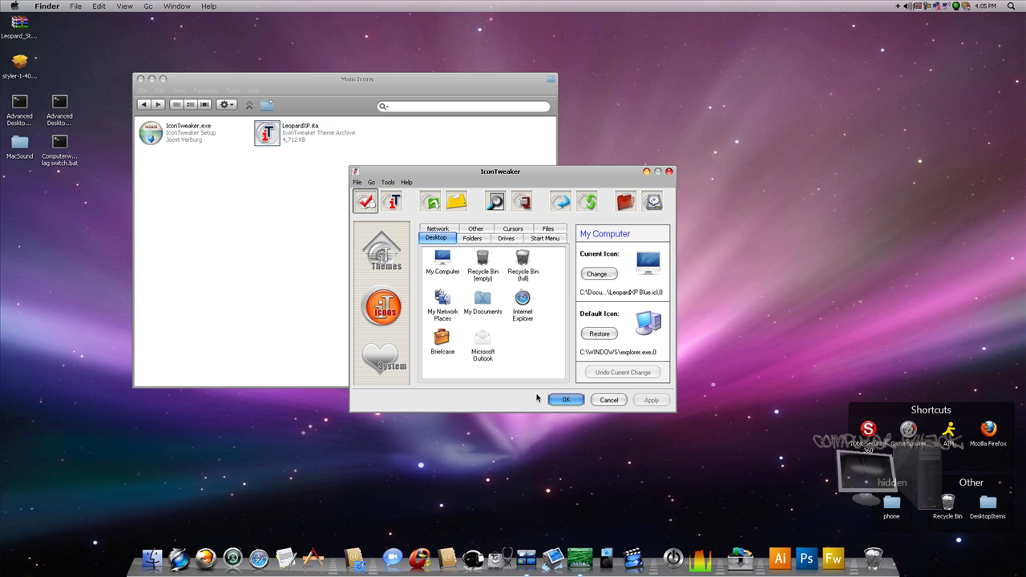
Step: Close IconTweaker, shift the Main Icons window down, and open the Advanced Appearance settings of Display Properties
{"action": "key", "text": "Return"}
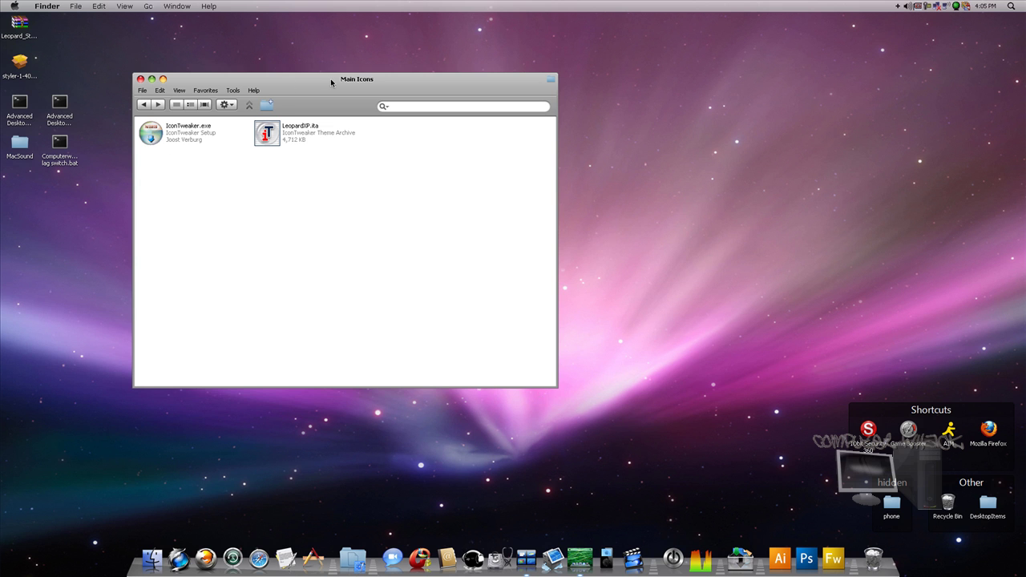
{"action": "left_click_drag", "start_coordinate": [331, 82], "coordinate": [315, 151]}
{"action": "right_click", "coordinate": [415, 33]}
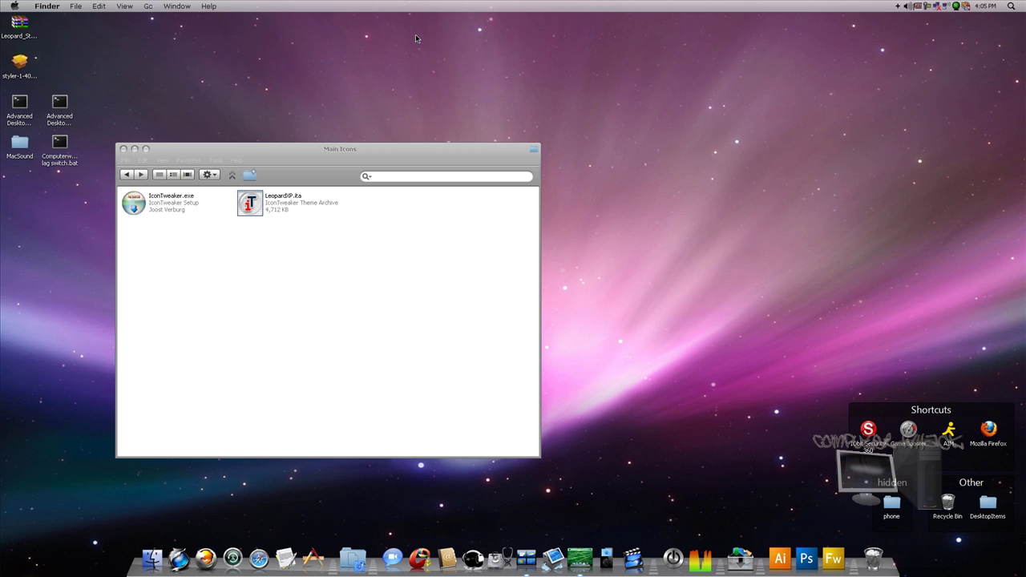
{"action": "left_click", "coordinate": [434, 157]}
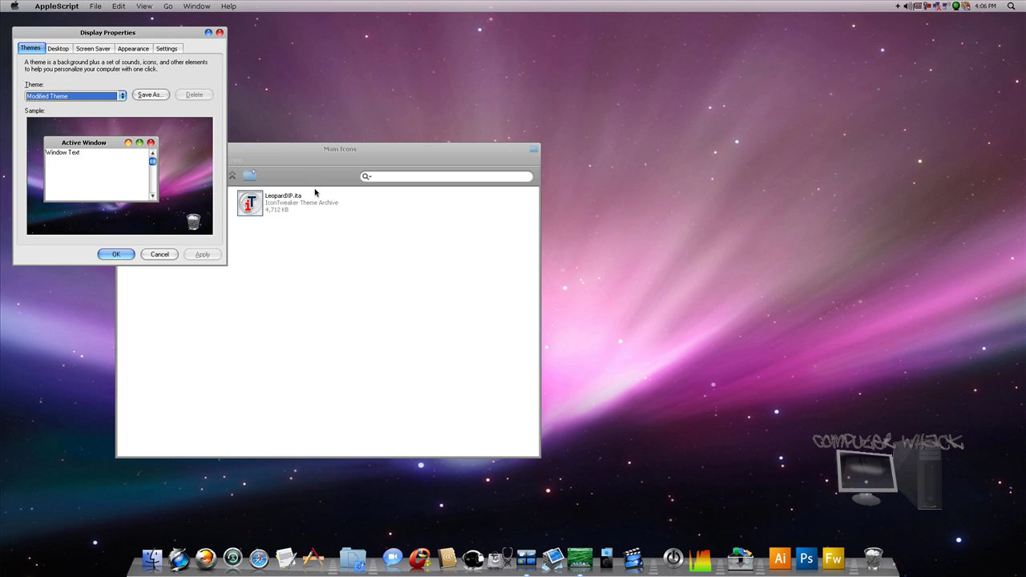
{"action": "left_click", "coordinate": [141, 53]}
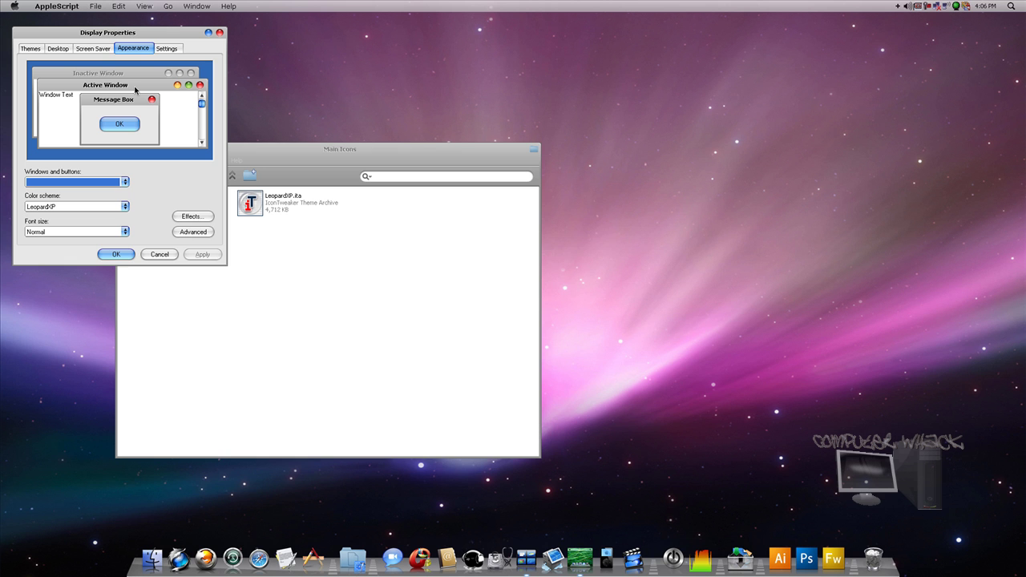
{"action": "left_click", "coordinate": [193, 232]}
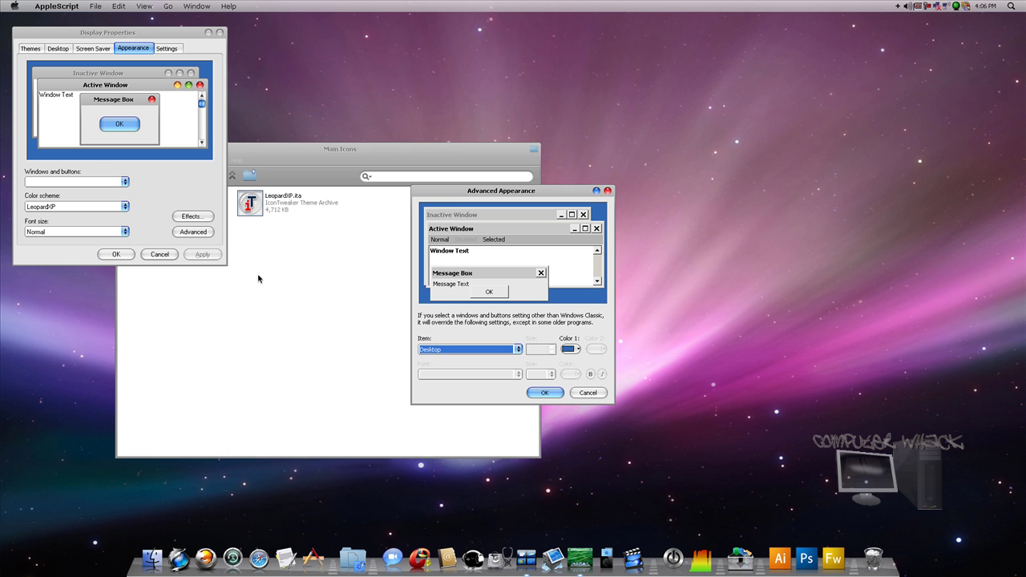
Step: Set the size of the Icon item to 48 and apply the new display appearance
{"action": "left_click", "coordinate": [441, 350]}
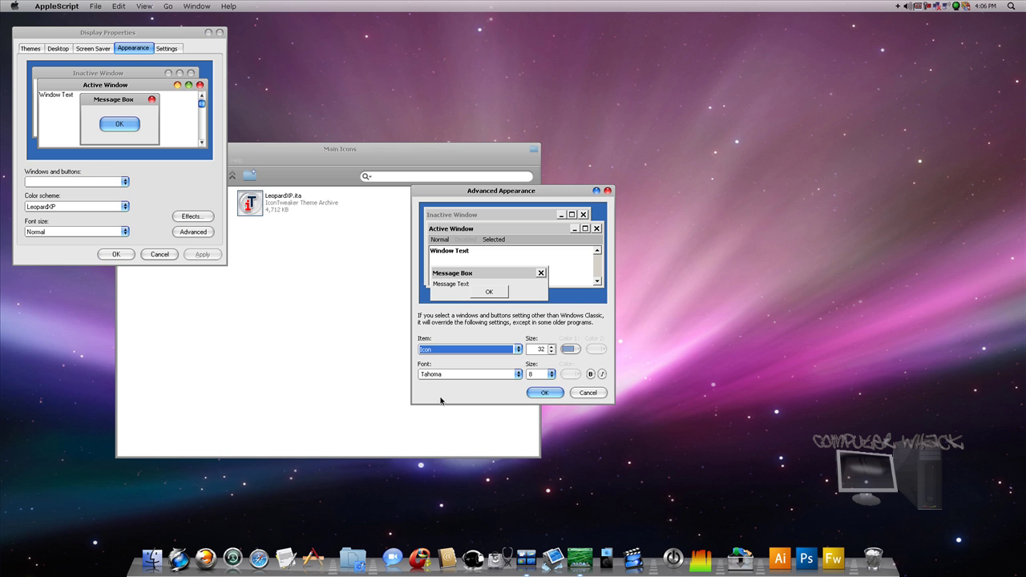
{"action": "left_click", "coordinate": [437, 401]}
{"action": "key", "text": "Tab"}
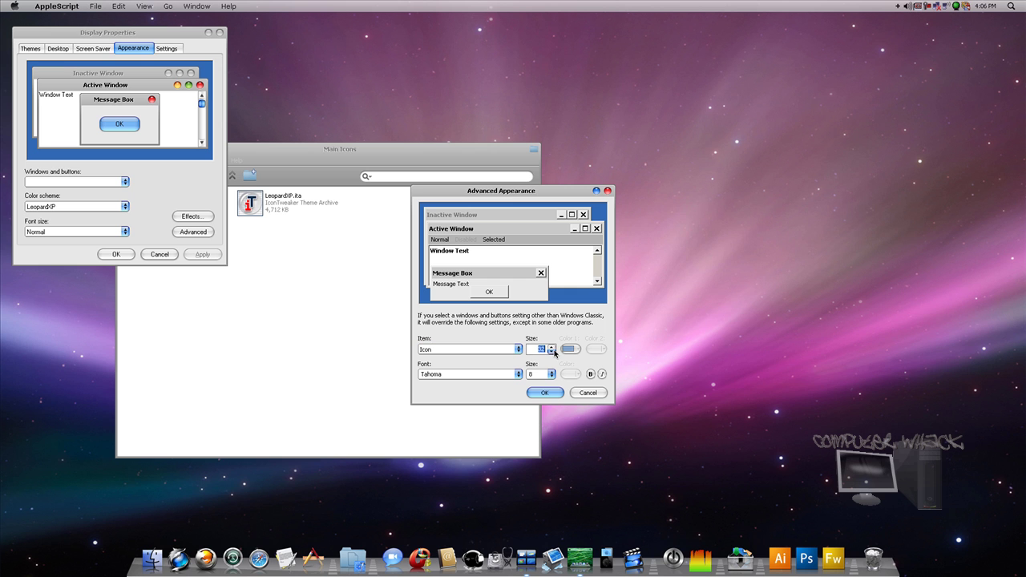
{"action": "type", "text": "48"}
{"action": "key", "text": "Return"}
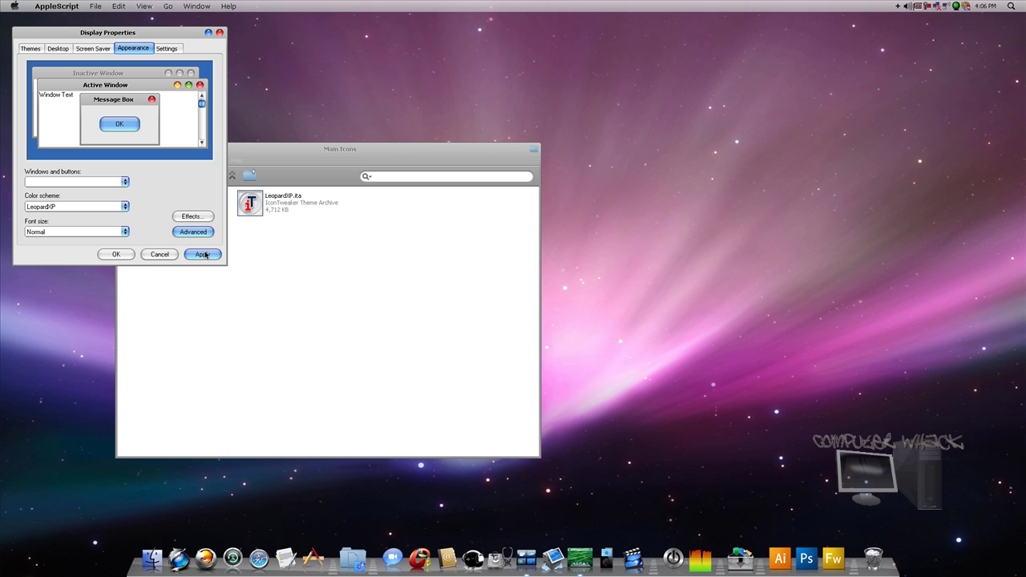
{"action": "left_click", "coordinate": [118, 255]}
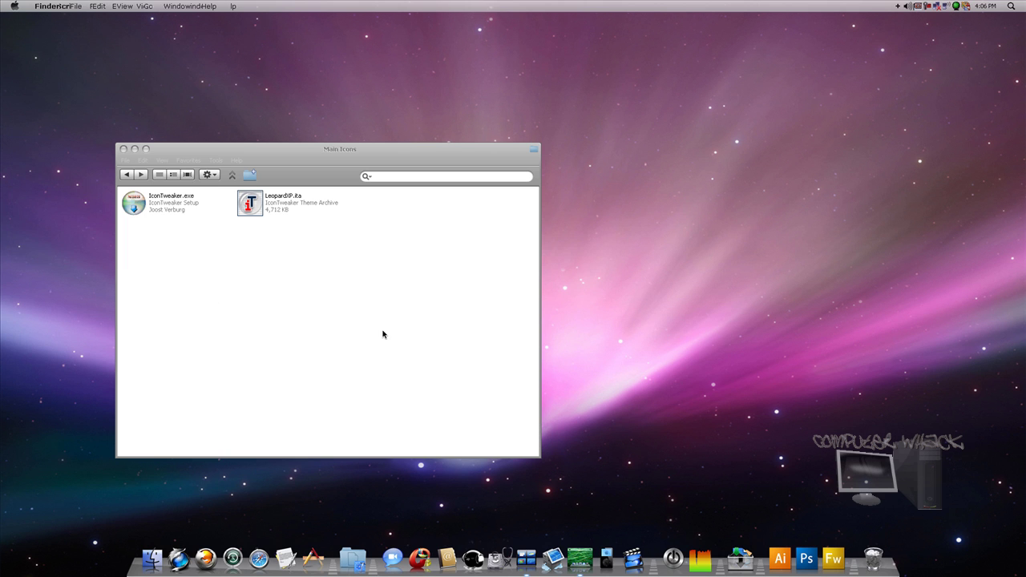
Step: Show the hidden desktop icons and open the Desktop Icons folder inside the Leopard pack's Icons folder
{"action": "double_click", "coordinate": [128, 175]}
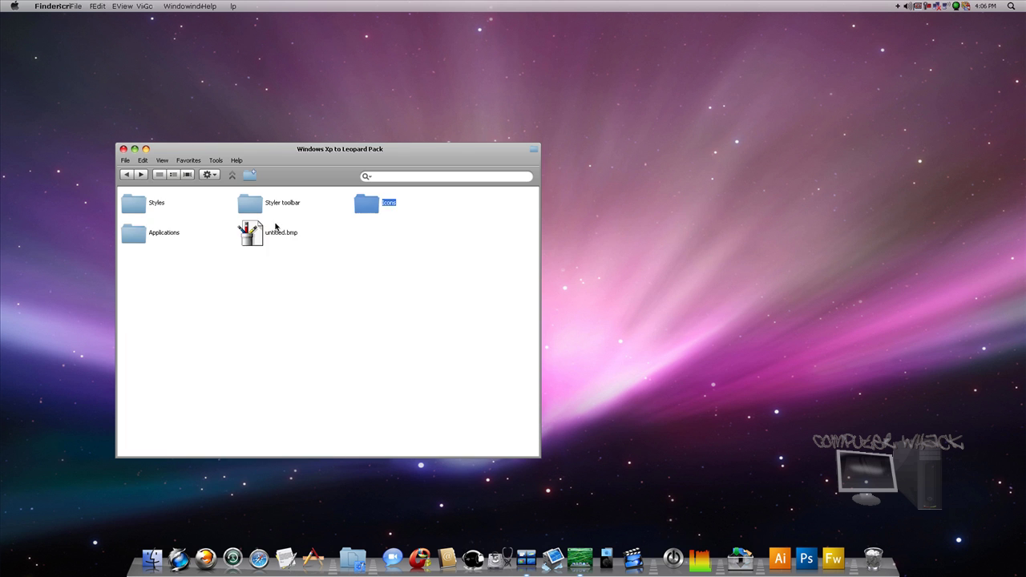
{"action": "double_click", "coordinate": [362, 207]}
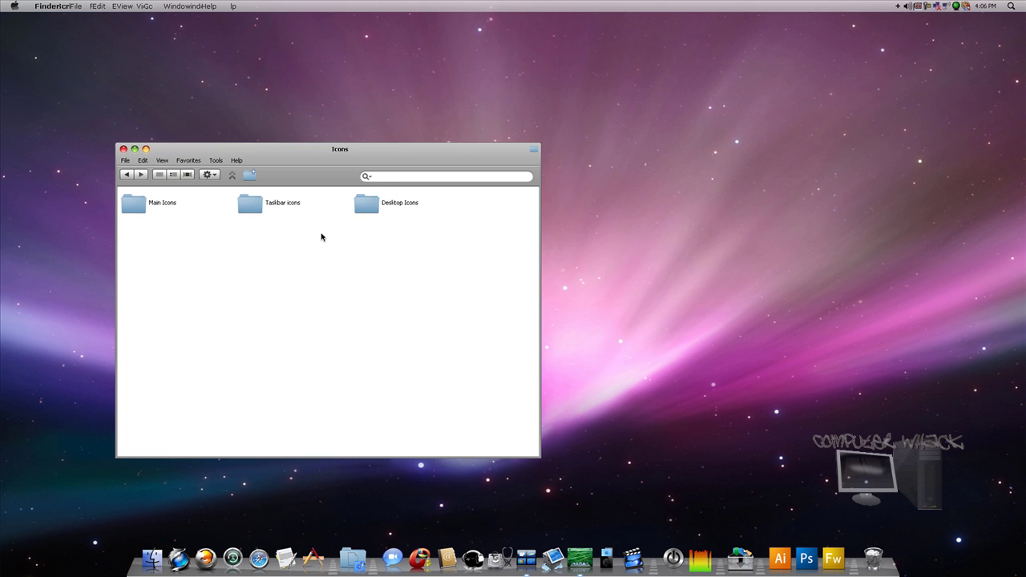
{"action": "left_click", "coordinate": [596, 225]}
{"action": "double_click", "coordinate": [597, 224]}
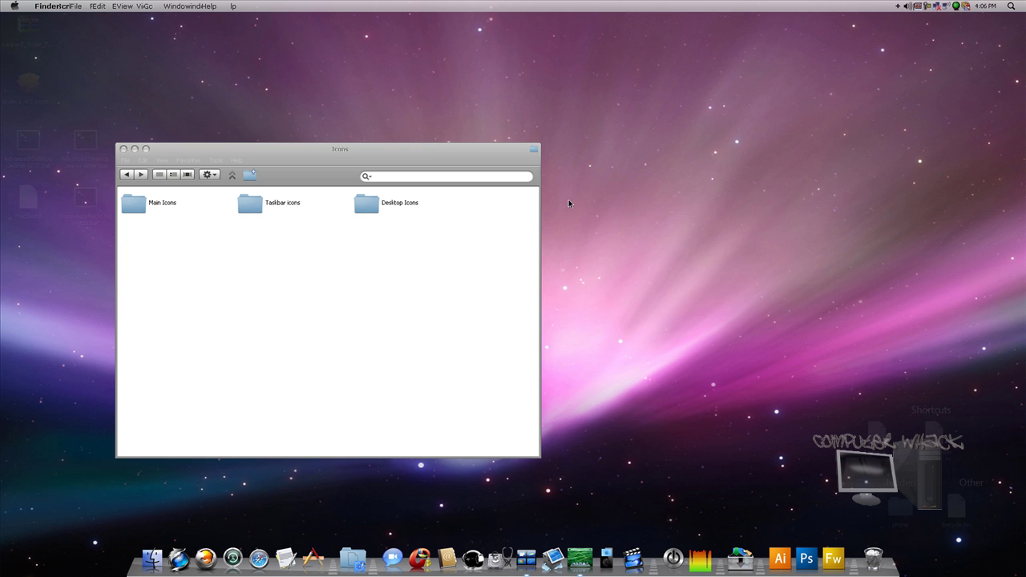
{"action": "left_click", "coordinate": [375, 204]}
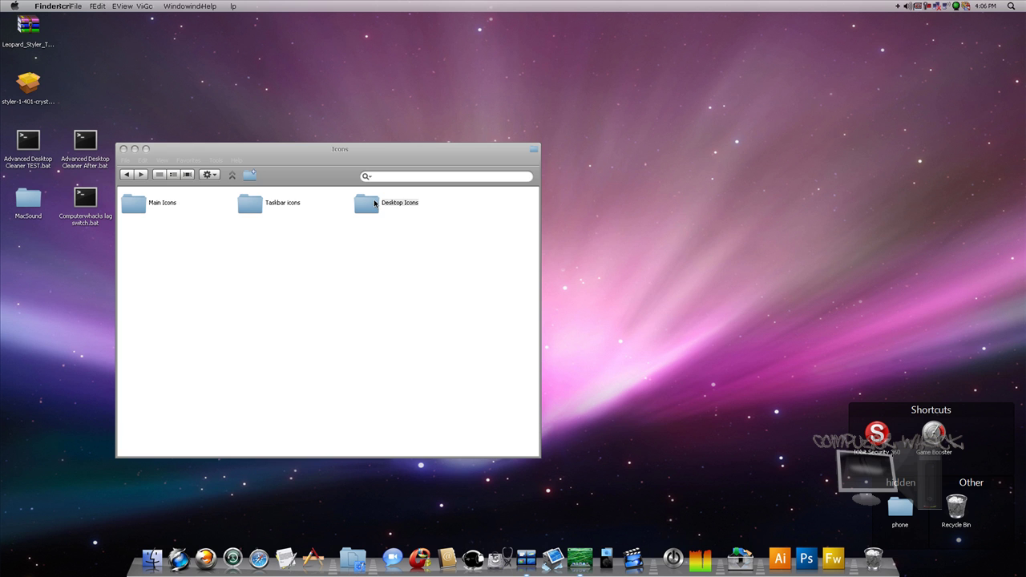
{"action": "double_click", "coordinate": [374, 210]}
Step: Move _Drive Windows.ico and _Folder Desktop.ico out to the desktop and back into the Desktop Icons folder
{"action": "left_click_drag", "start_coordinate": [284, 277], "coordinate": [132, 193]}
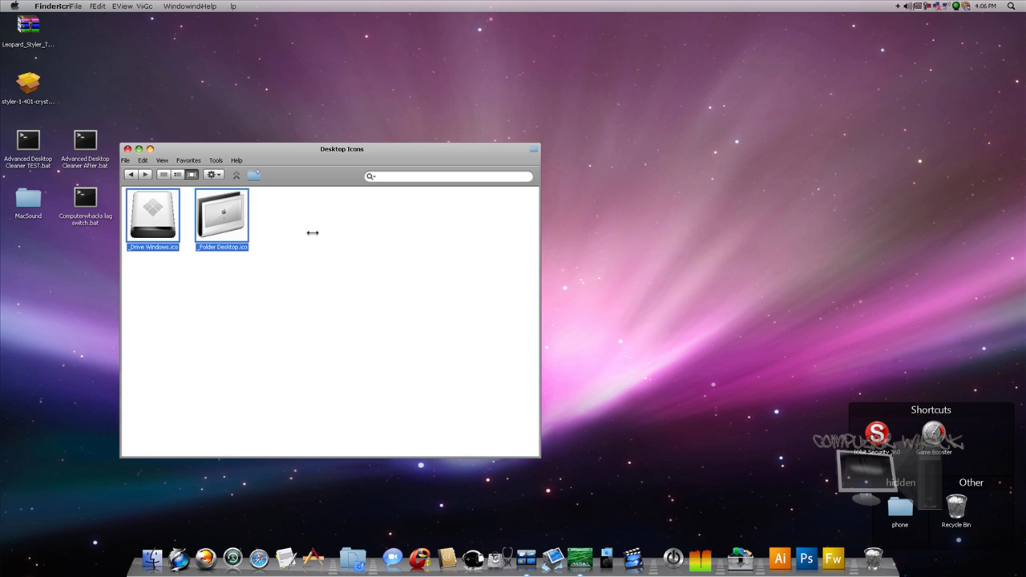
{"action": "left_click_drag", "start_coordinate": [312, 232], "coordinate": [643, 264]}
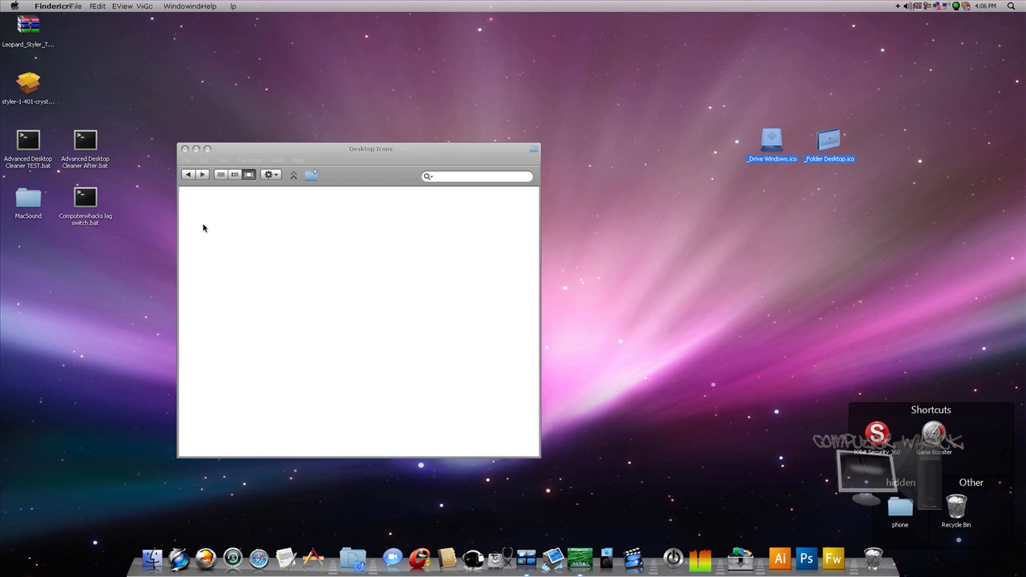
{"action": "left_click", "coordinate": [315, 286]}
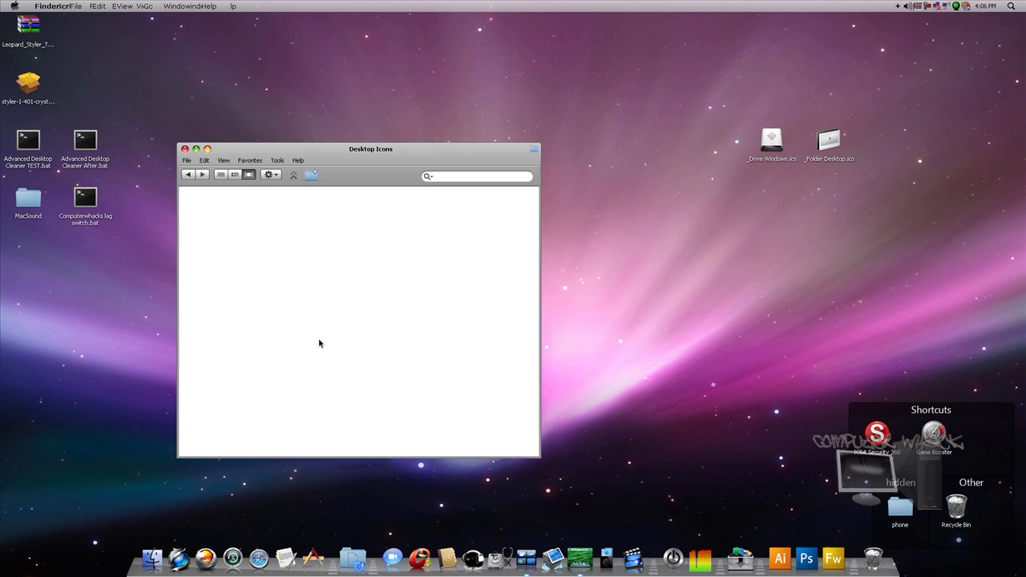
{"action": "key", "text": "ctrl+v"}
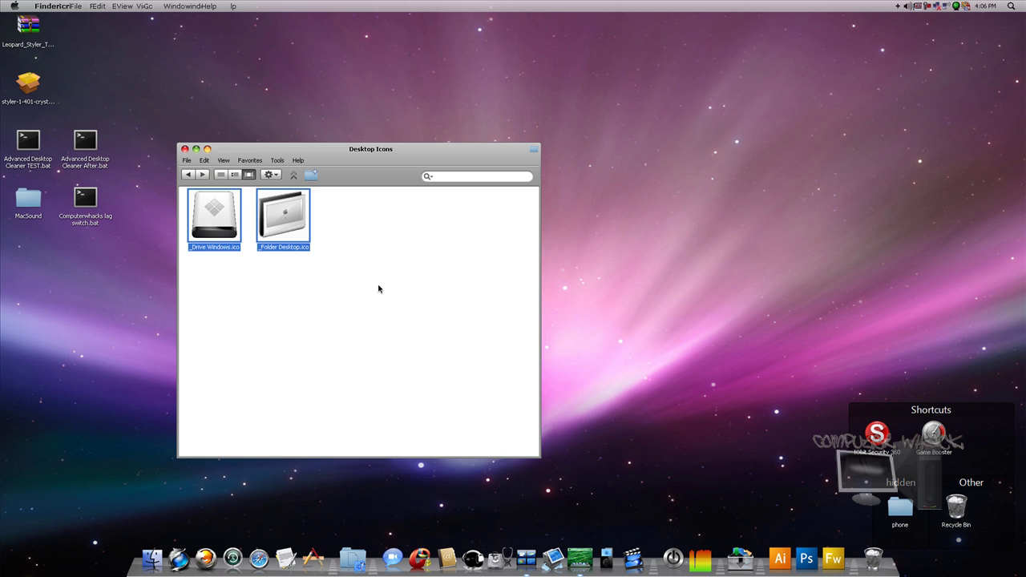
{"action": "left_click", "coordinate": [297, 355]}
Step: Create a My Computer shortcut on the desktop and place it in the desktop's upper-right corner
{"action": "left_click", "coordinate": [3, 3]}
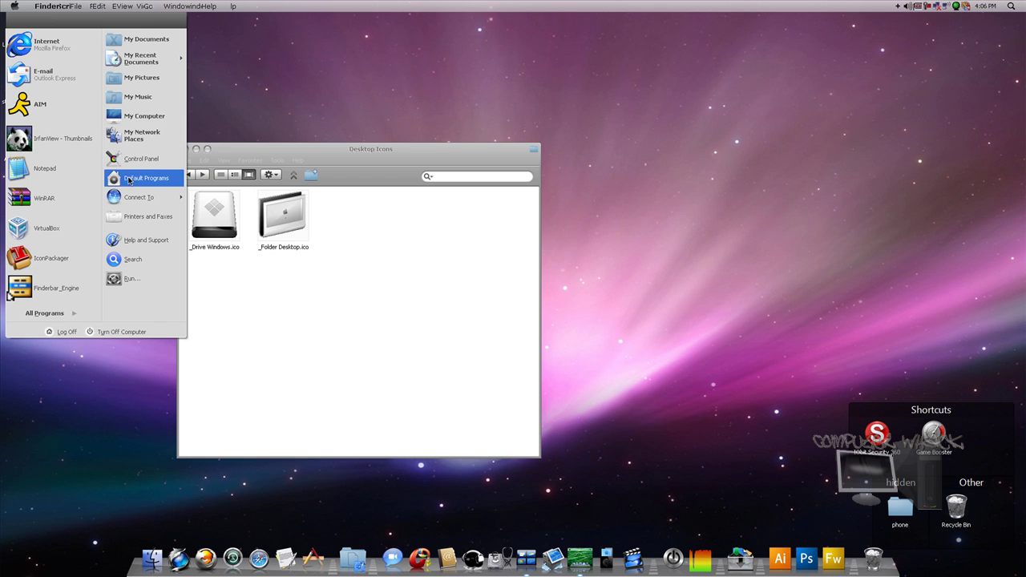
{"action": "left_click_drag", "start_coordinate": [177, 116], "coordinate": [736, 94]}
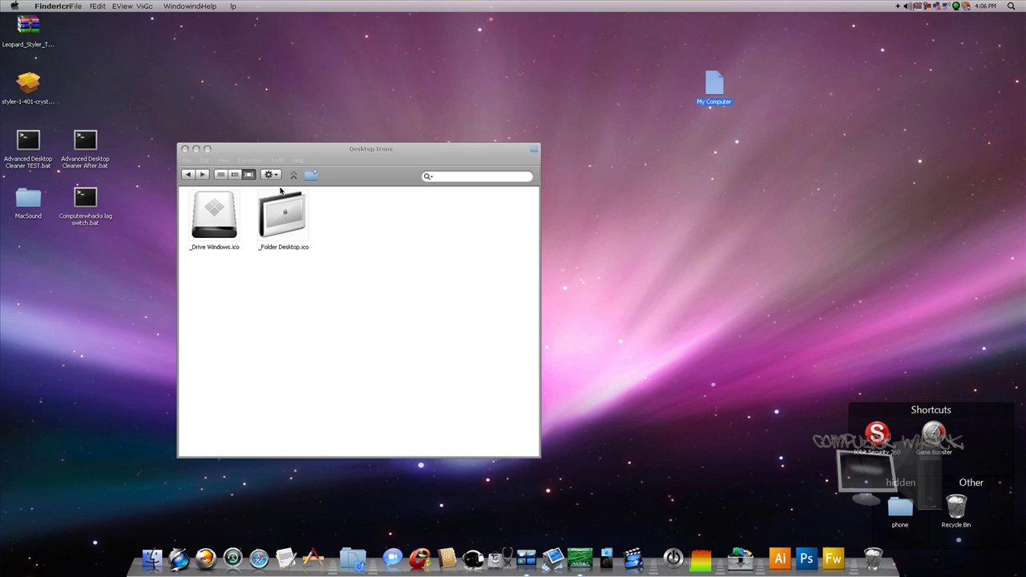
{"action": "left_click_drag", "start_coordinate": [709, 90], "coordinate": [987, 40]}
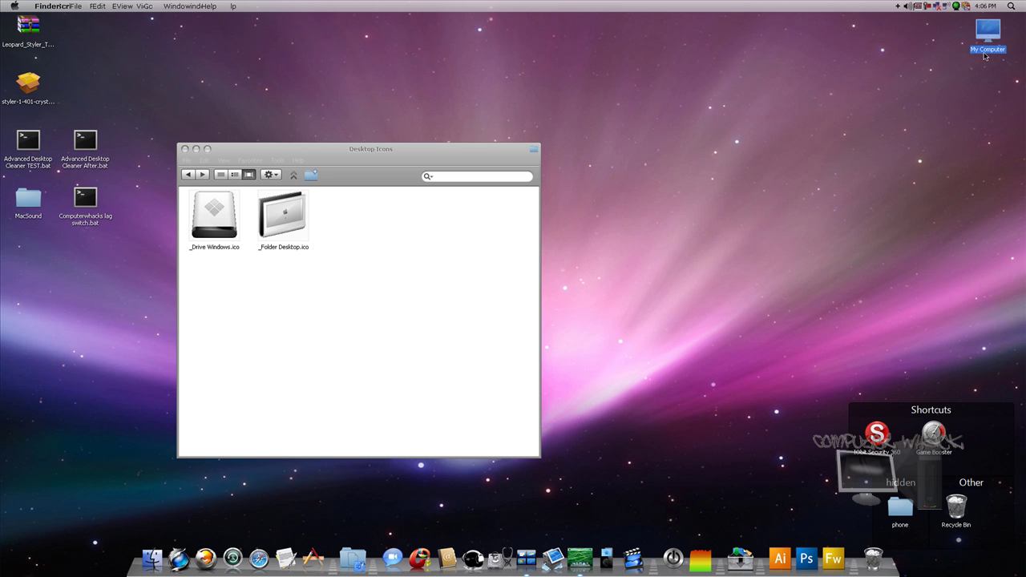
Step: Change the My Computer shortcut's icon to _Drive Windows.ico from the Leopard pack's Desktop Icons folder
{"action": "right_click", "coordinate": [1000, 40]}
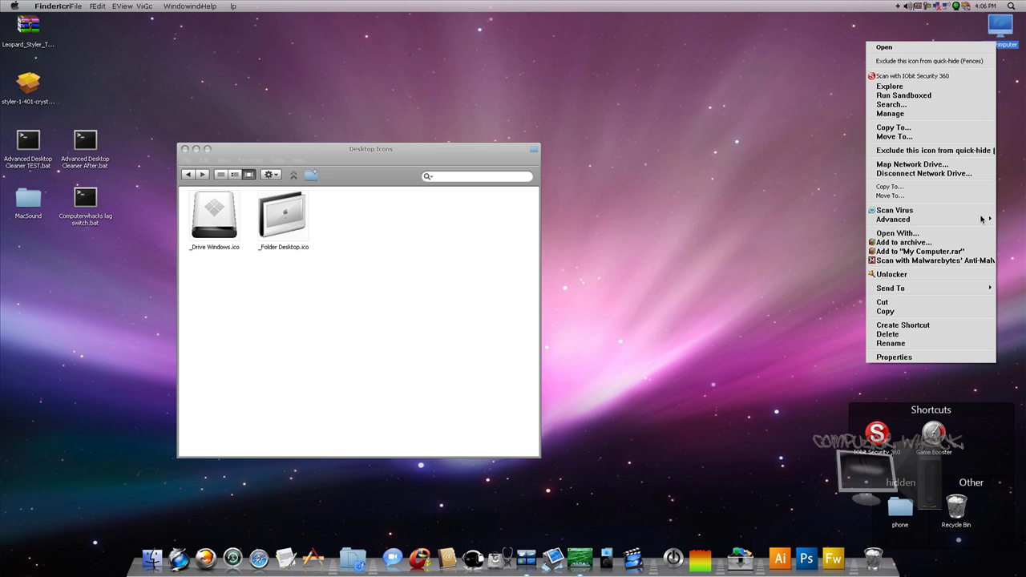
{"action": "left_click", "coordinate": [904, 356]}
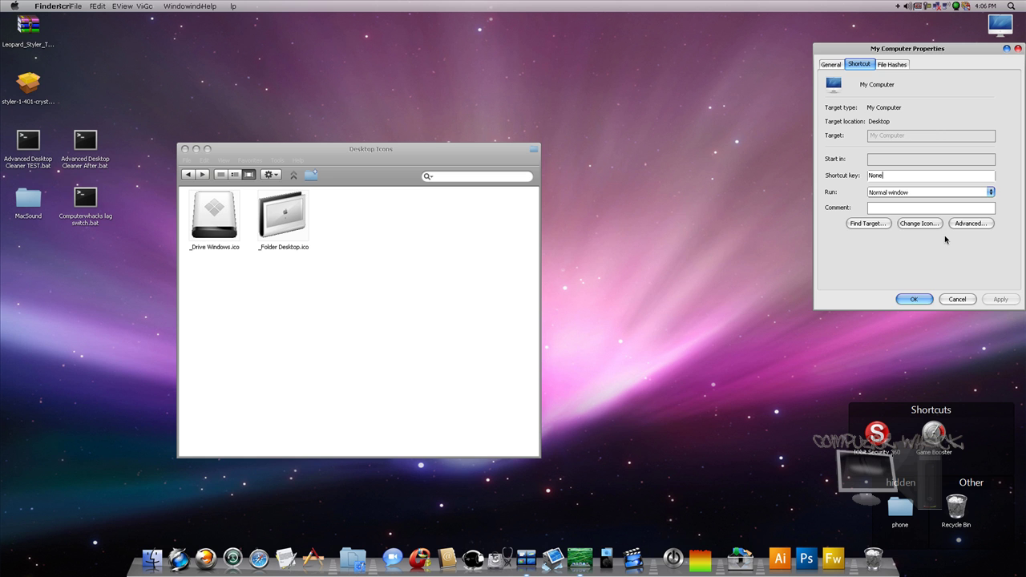
{"action": "left_click", "coordinate": [919, 223]}
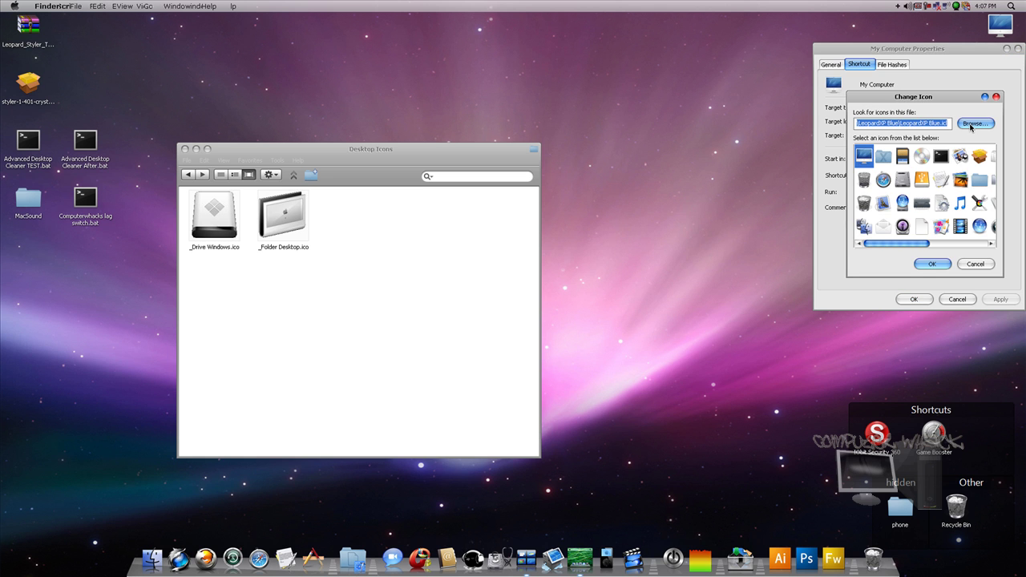
{"action": "left_click", "coordinate": [971, 126]}
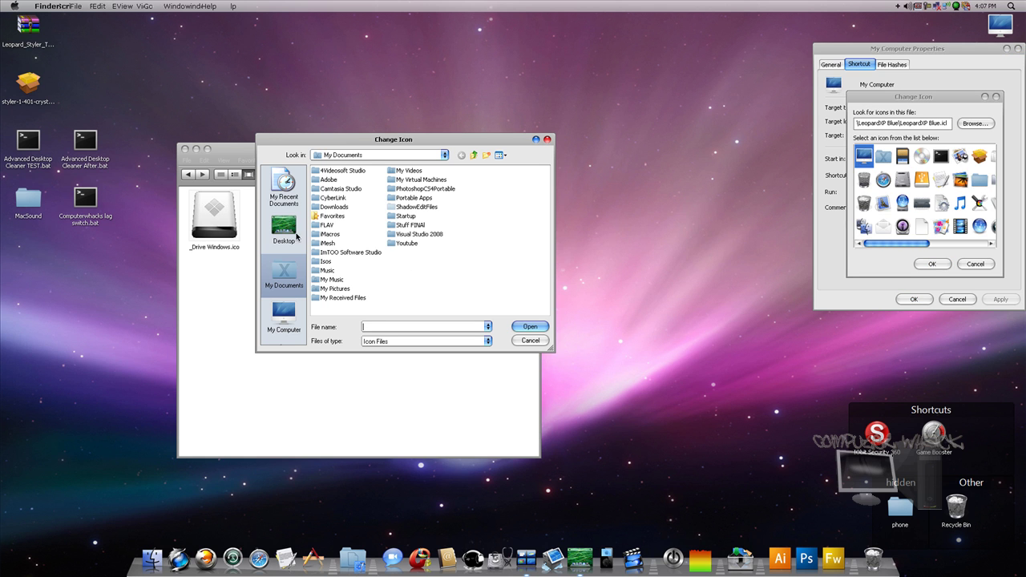
{"action": "left_click", "coordinate": [293, 232]}
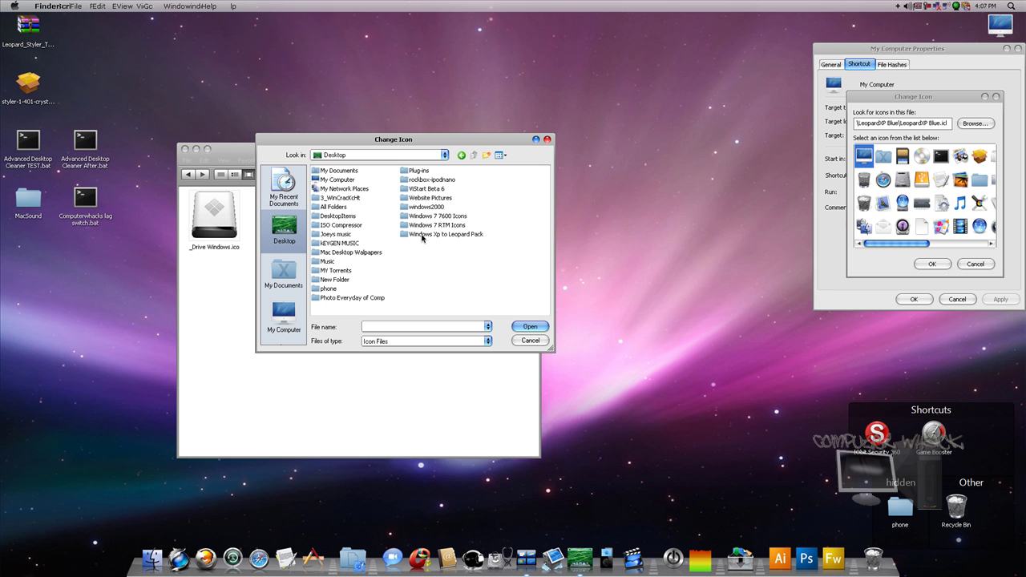
{"action": "double_click", "coordinate": [422, 235]}
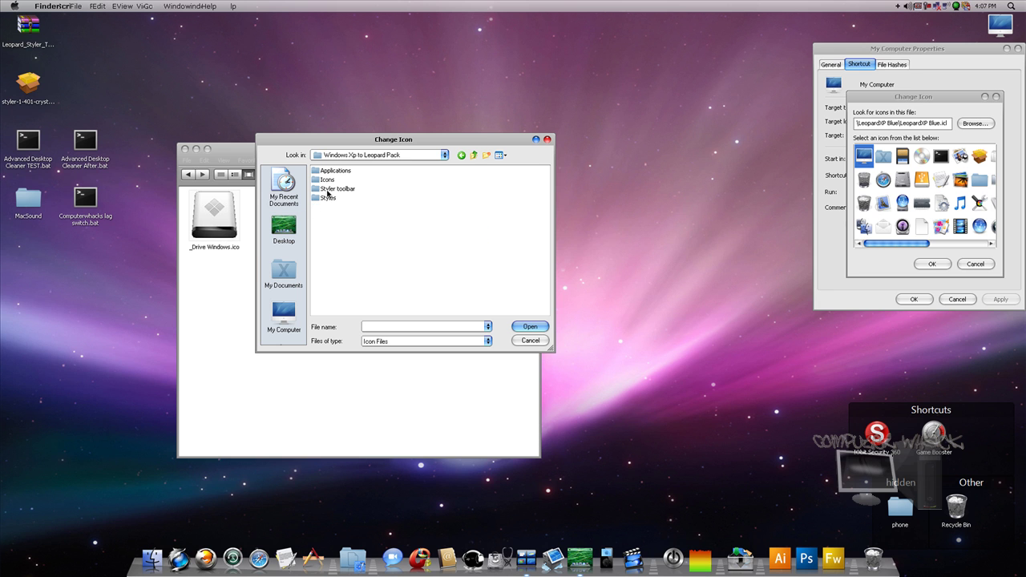
{"action": "double_click", "coordinate": [327, 182]}
{"action": "double_click", "coordinate": [338, 171]}
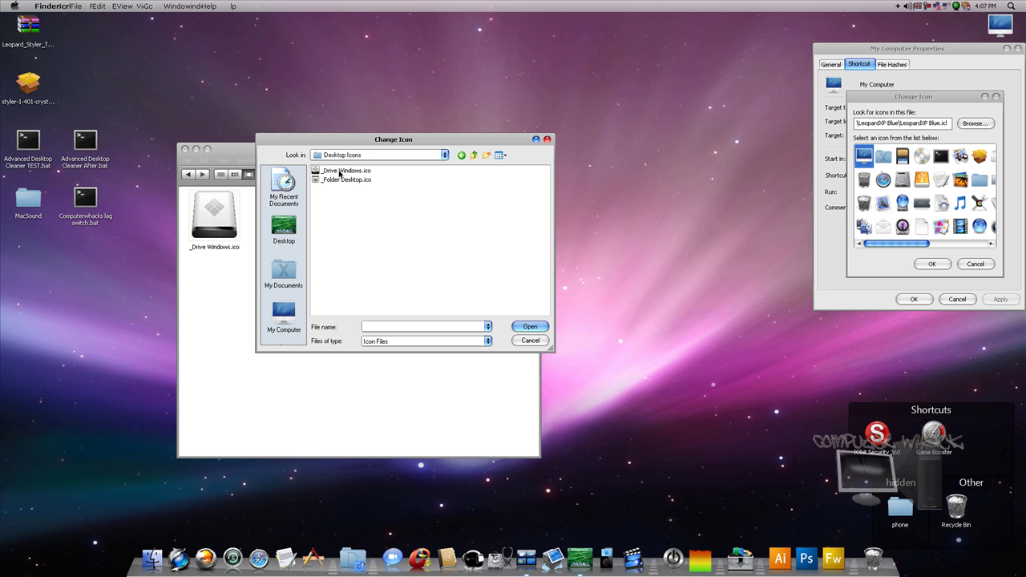
{"action": "double_click", "coordinate": [348, 181]}
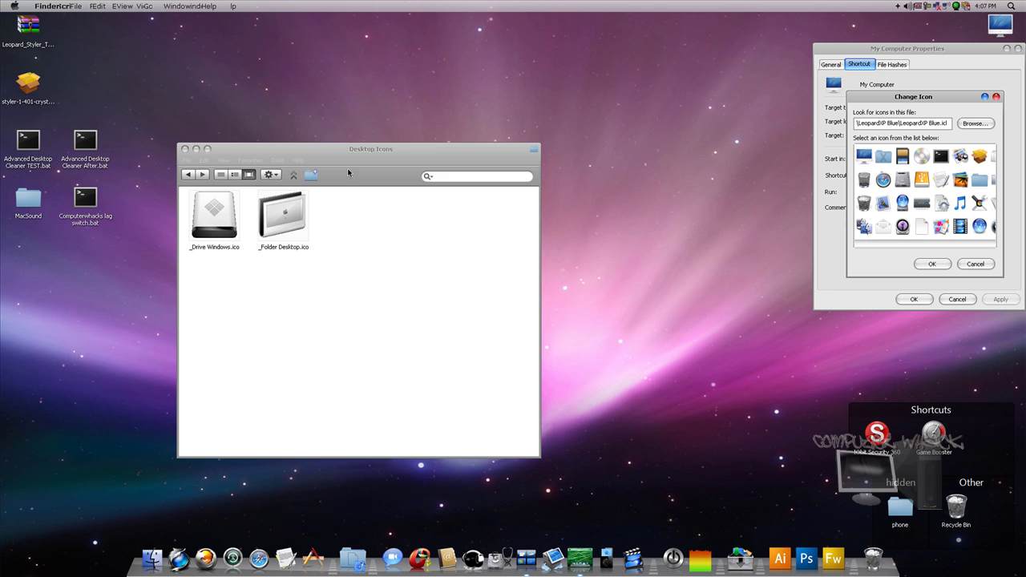
{"action": "left_click", "coordinate": [932, 264]}
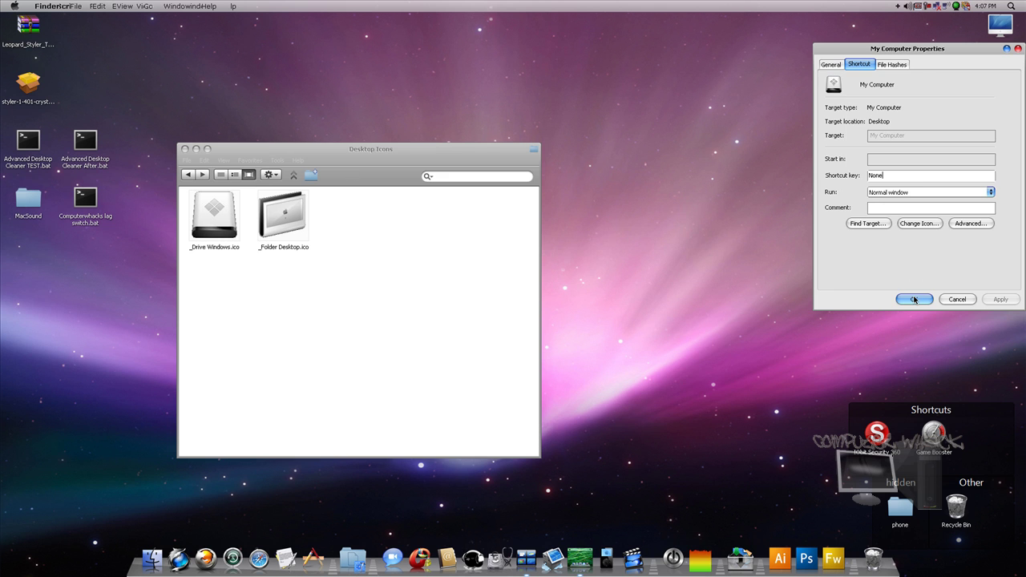
{"action": "left_click", "coordinate": [913, 300]}
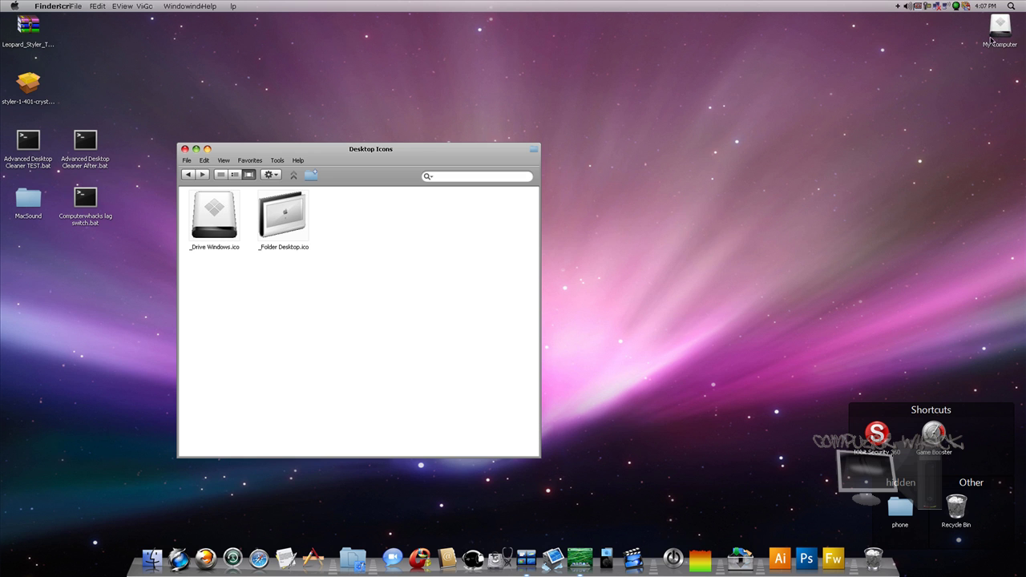
Step: Rename the My Computer desktop shortcut as Mac HD
{"action": "left_click_drag", "start_coordinate": [993, 40], "coordinate": [988, 48]}
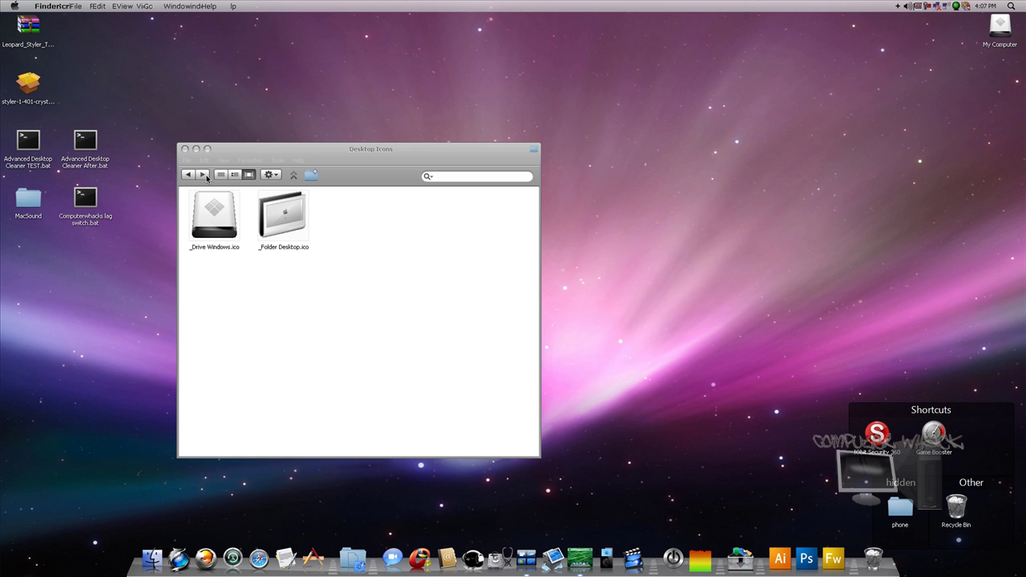
{"action": "left_click", "coordinate": [192, 175]}
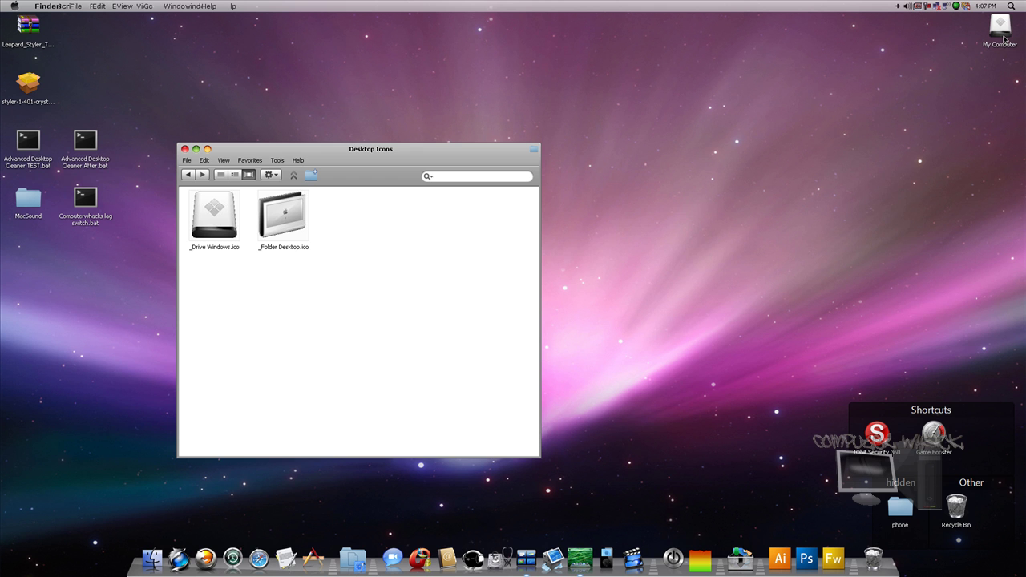
{"action": "right_click", "coordinate": [1003, 38]}
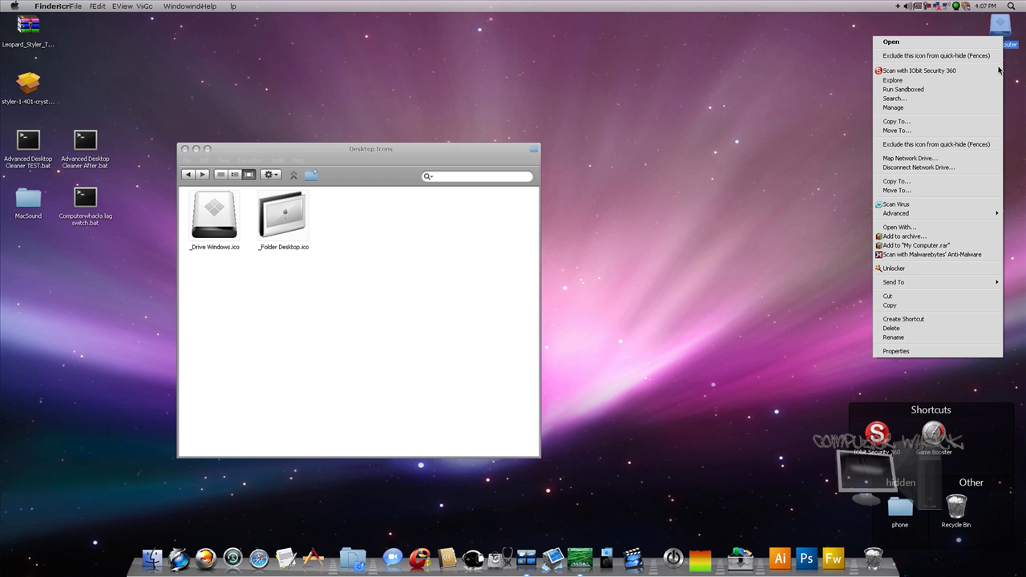
{"action": "left_click", "coordinate": [918, 339]}
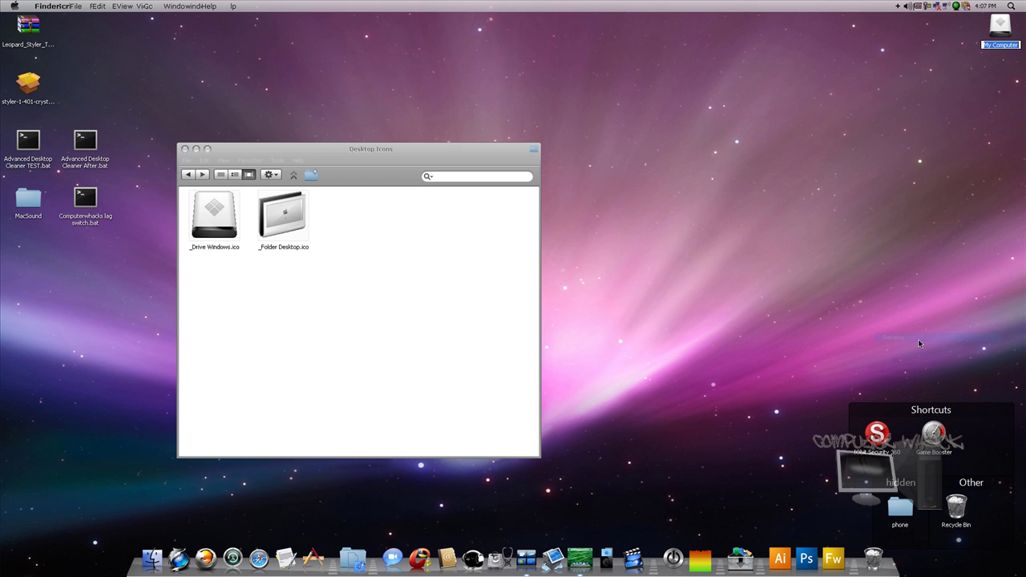
{"action": "type", "text": "Mac HD"}
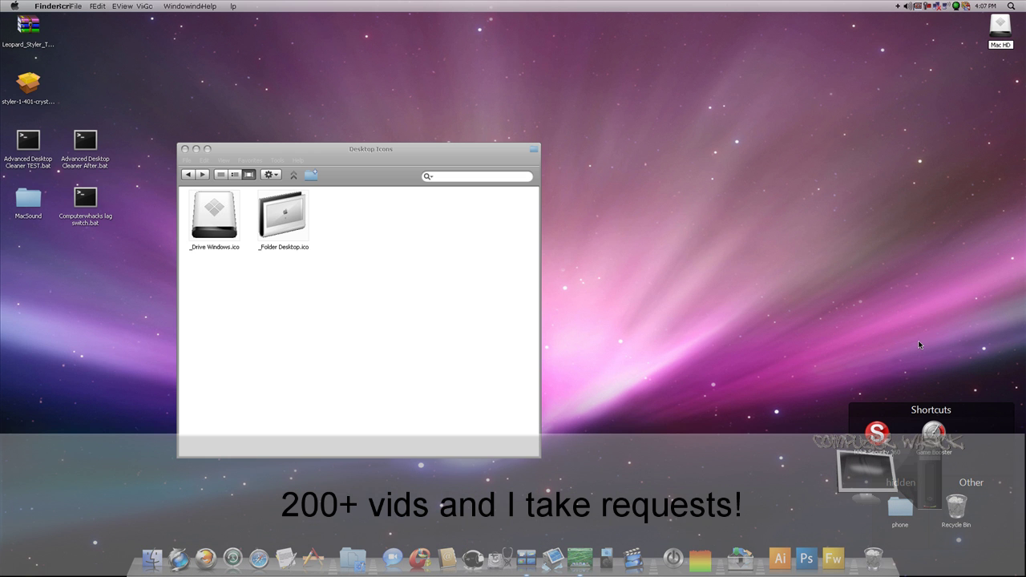
Step: Move the loose icons on the left of the desktop into the hidden fence, leaving Mac HD in its corner
{"action": "key", "text": "Return"}
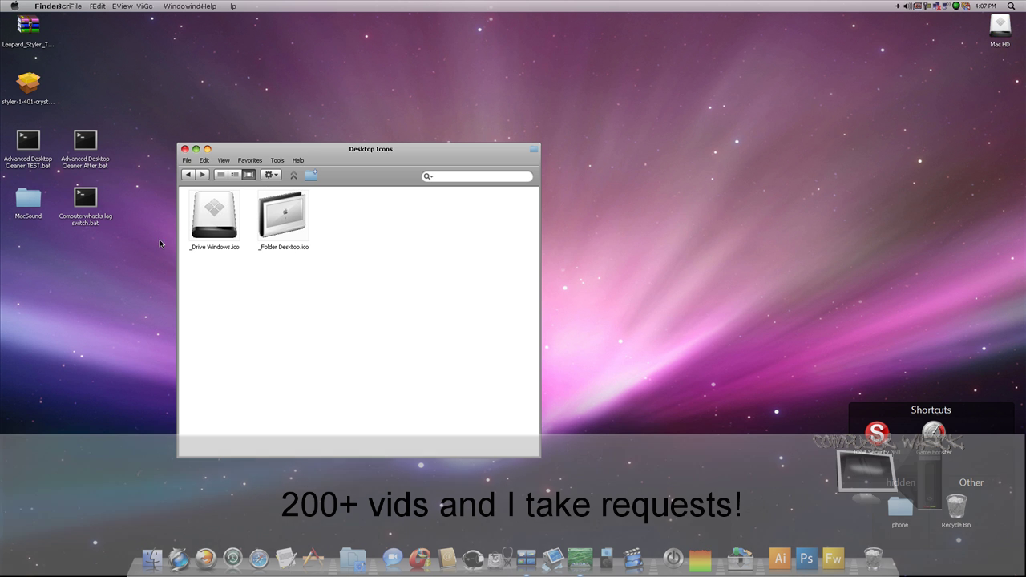
{"action": "left_click_drag", "start_coordinate": [154, 260], "coordinate": [6, 29]}
{"action": "left_click", "coordinate": [129, 254]}
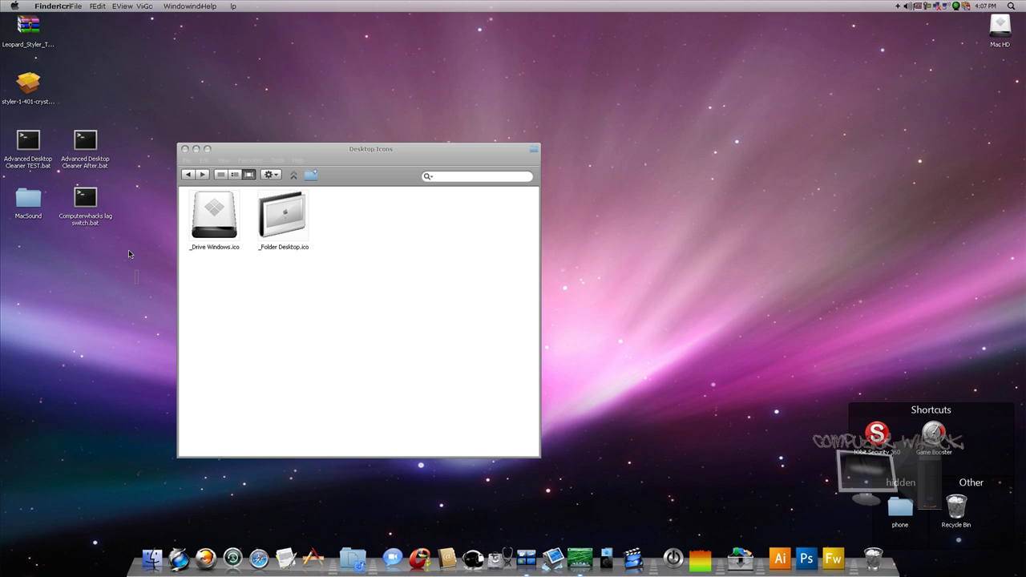
{"action": "left_click_drag", "start_coordinate": [130, 254], "coordinate": [905, 523]}
{"action": "left_click", "coordinate": [435, 354]}
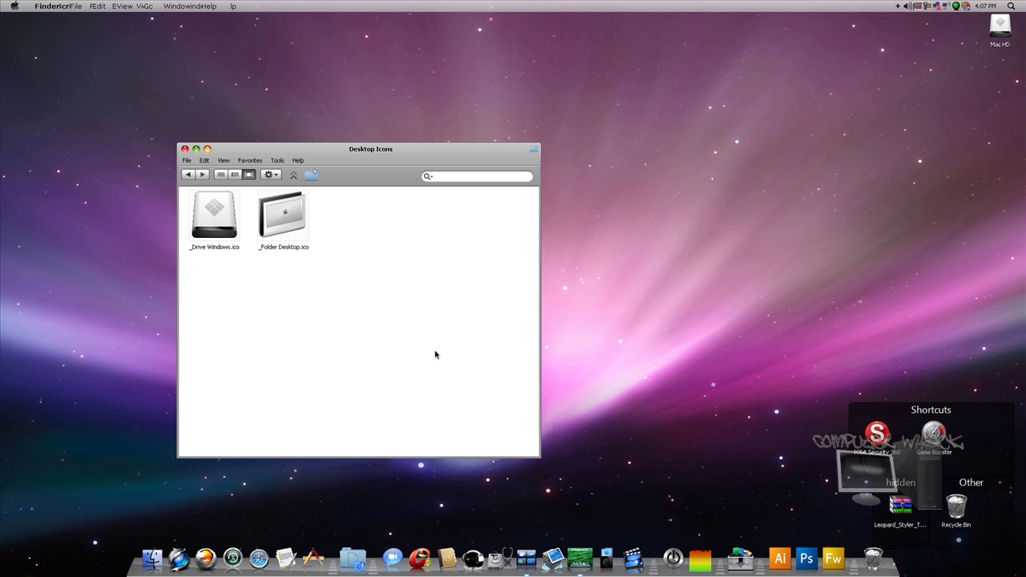
Step: Return to the Windows Xp to Leopard Pack folder and open the taskbar's Customize Notifications settings
{"action": "left_click", "coordinate": [190, 175]}
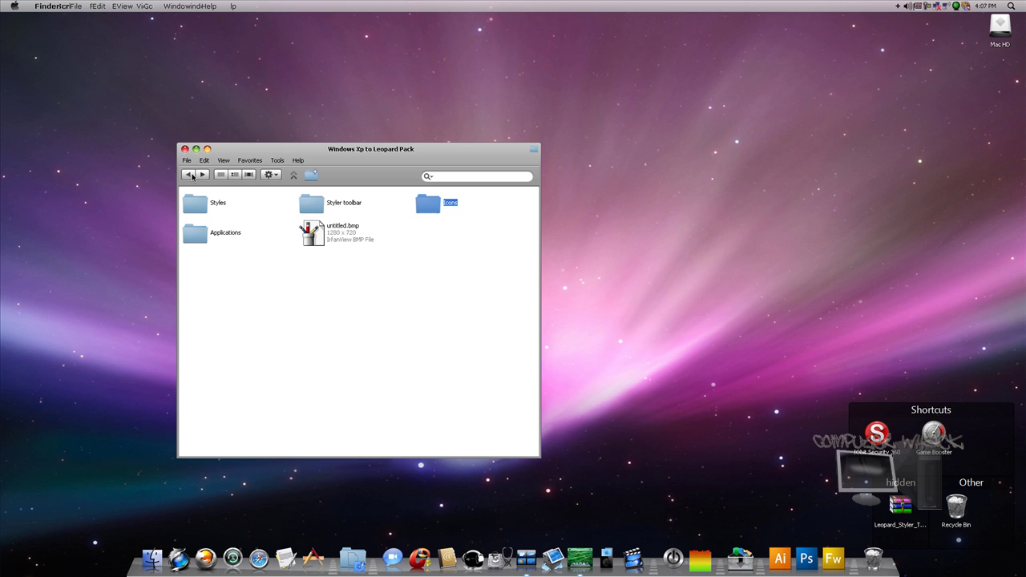
{"action": "left_click", "coordinate": [373, 295]}
{"action": "right_click", "coordinate": [816, 5]}
{"action": "left_click", "coordinate": [830, 84]}
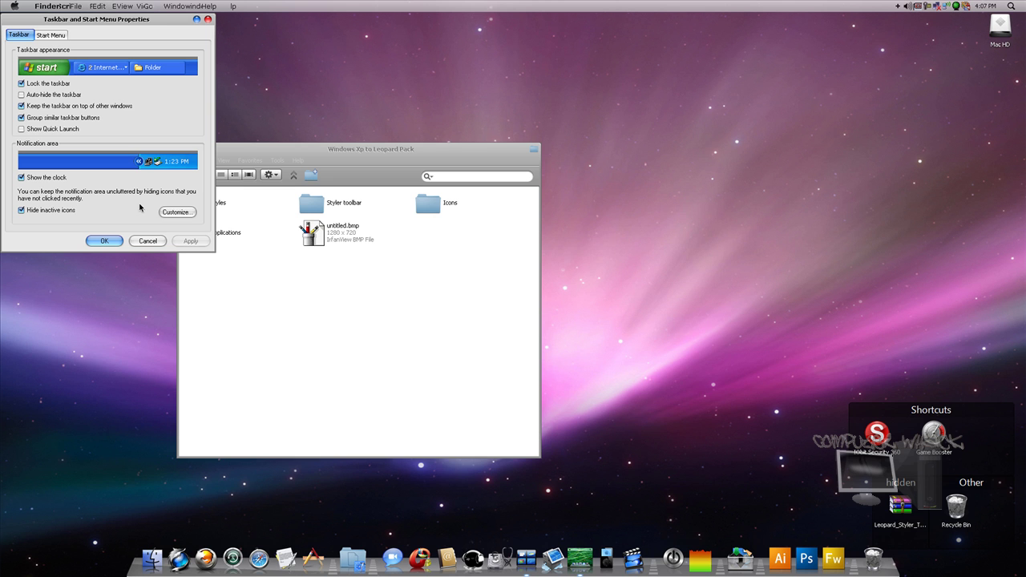
{"action": "left_click", "coordinate": [183, 210]}
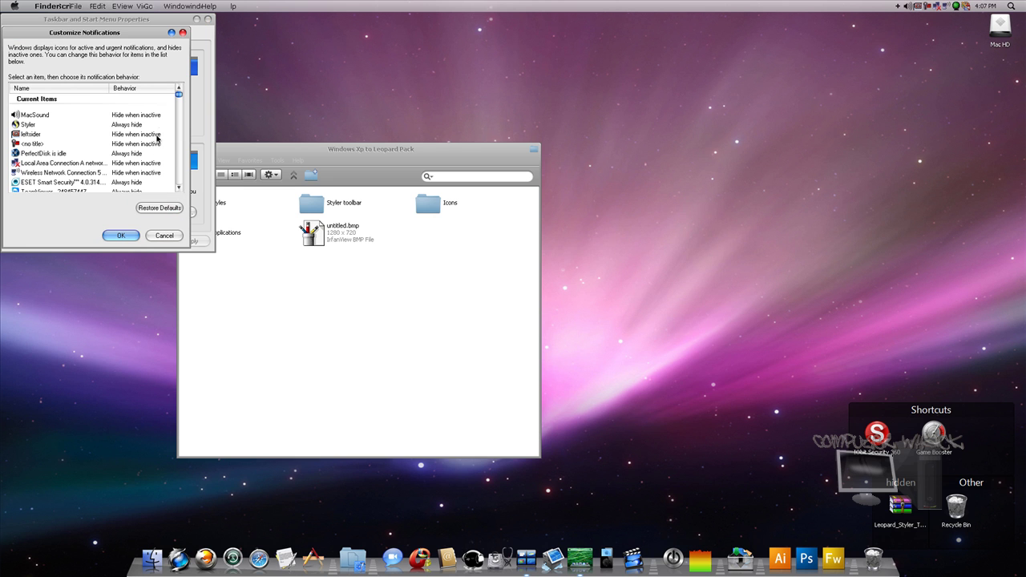
Step: Set the notification behavior of Styler and leftsider to Always hide
{"action": "left_click", "coordinate": [135, 126]}
{"action": "left_click", "coordinate": [135, 126]}
{"action": "left_click", "coordinate": [134, 144]}
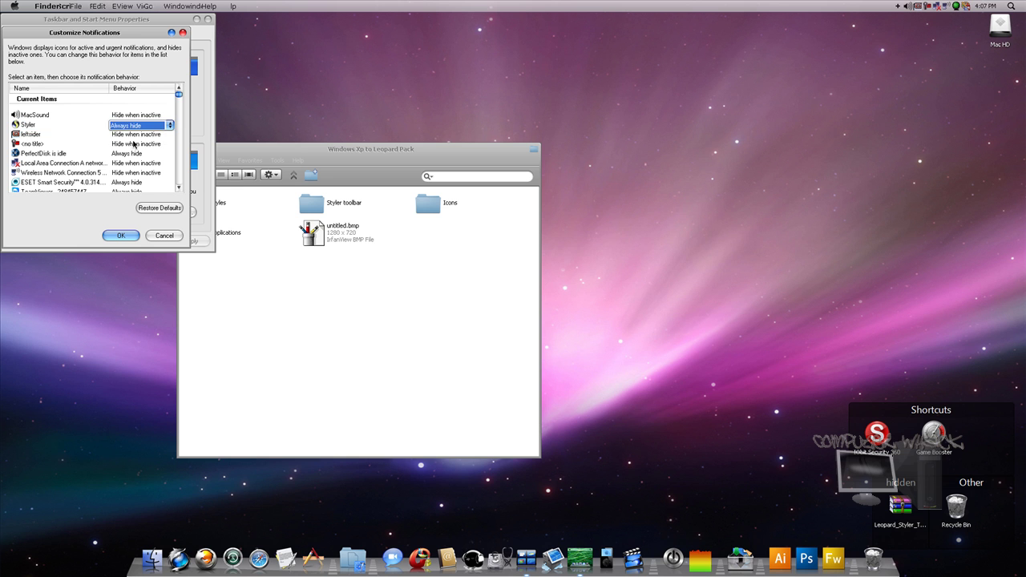
{"action": "left_click", "coordinate": [142, 135]}
{"action": "left_click", "coordinate": [142, 136]}
{"action": "left_click", "coordinate": [141, 153]}
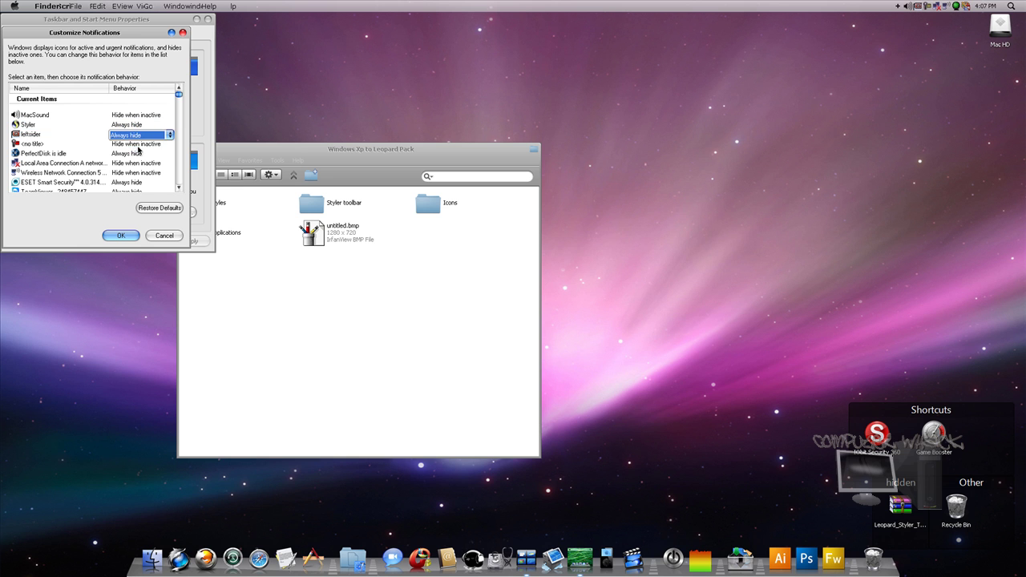
Step: Set the notification behavior of PerfectDisk and Local Area Connection to Always hide
{"action": "left_click", "coordinate": [139, 145]}
{"action": "left_click", "coordinate": [138, 155]}
{"action": "left_click", "coordinate": [138, 155]}
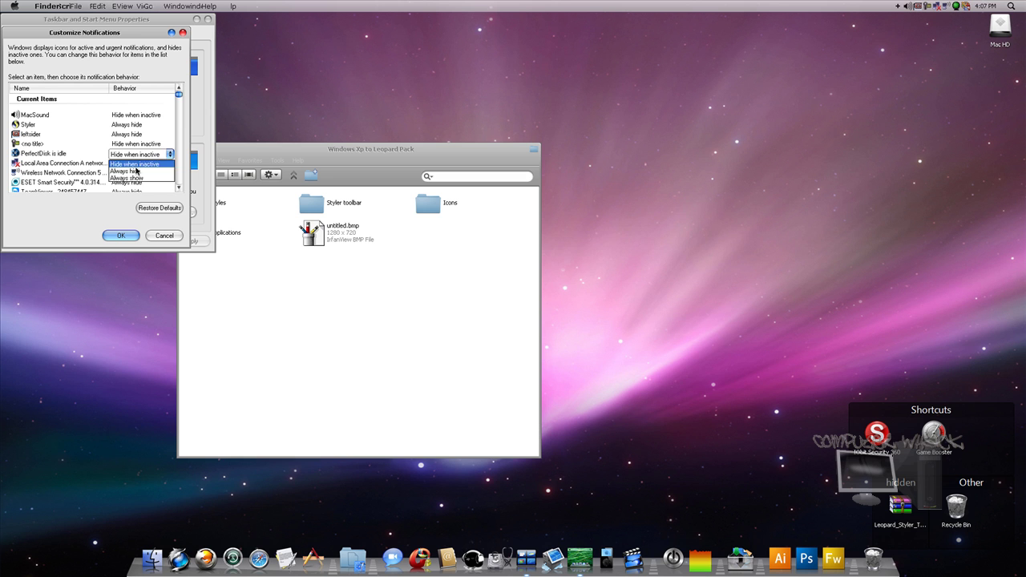
{"action": "left_click", "coordinate": [133, 174]}
{"action": "left_click", "coordinate": [136, 166]}
{"action": "left_click", "coordinate": [135, 166]}
{"action": "left_click", "coordinate": [125, 173]}
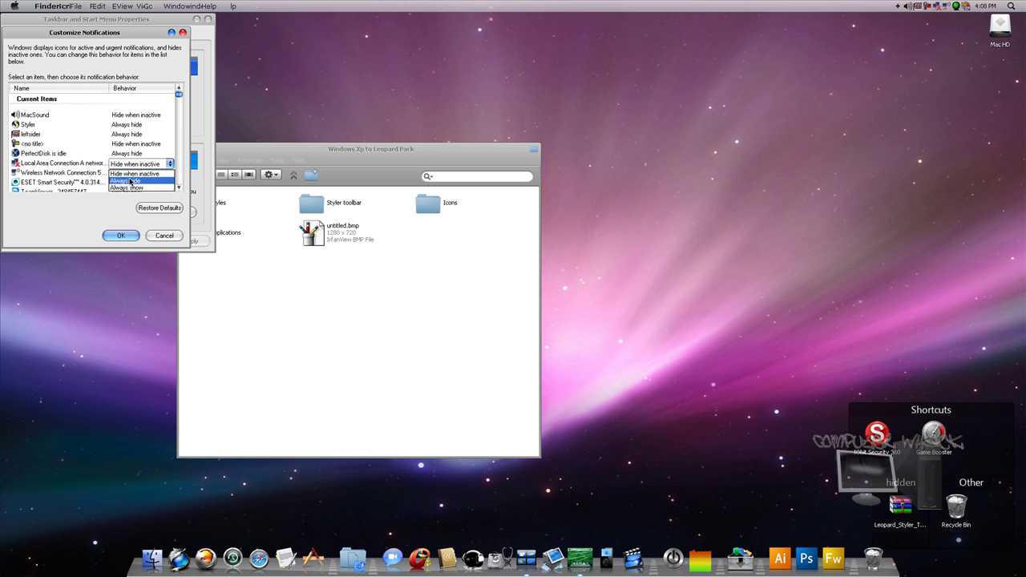
Step: Set the notification behavior of Wireless Network Connection 5 to Always hide
{"action": "left_click", "coordinate": [133, 173]}
{"action": "left_click", "coordinate": [132, 174]}
{"action": "left_click", "coordinate": [129, 183]}
{"action": "left_click", "coordinate": [132, 173]}
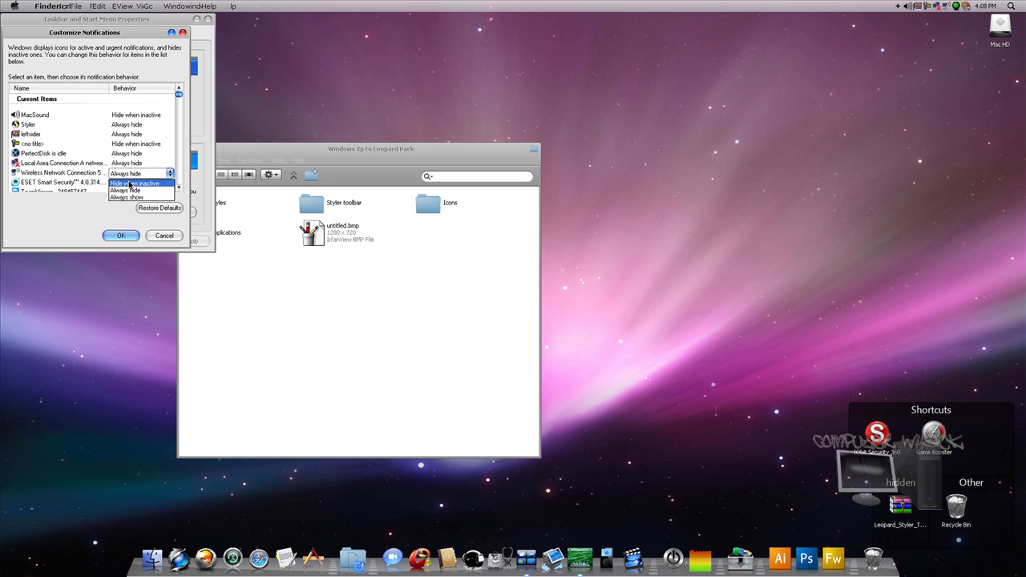
{"action": "left_click", "coordinate": [129, 191]}
Step: Set the Hawking Wireless LAN Card notification to Always show and the WindowBlinds 6 notification to Always hide
{"action": "scroll", "coordinate": [145, 184], "scroll_direction": "down", "scroll_amount": 1}
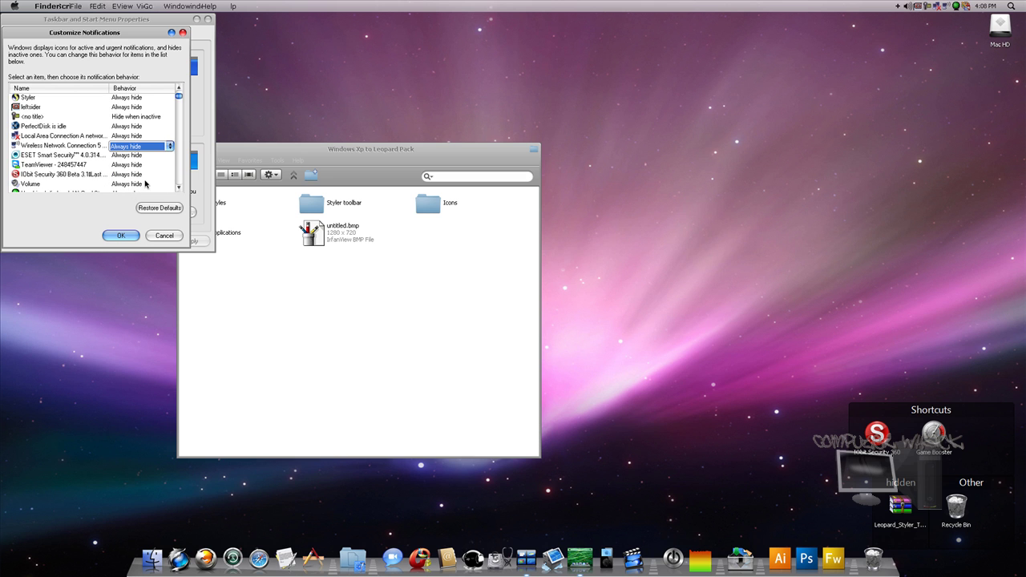
{"action": "scroll", "coordinate": [166, 185], "scroll_direction": "down", "scroll_amount": 3}
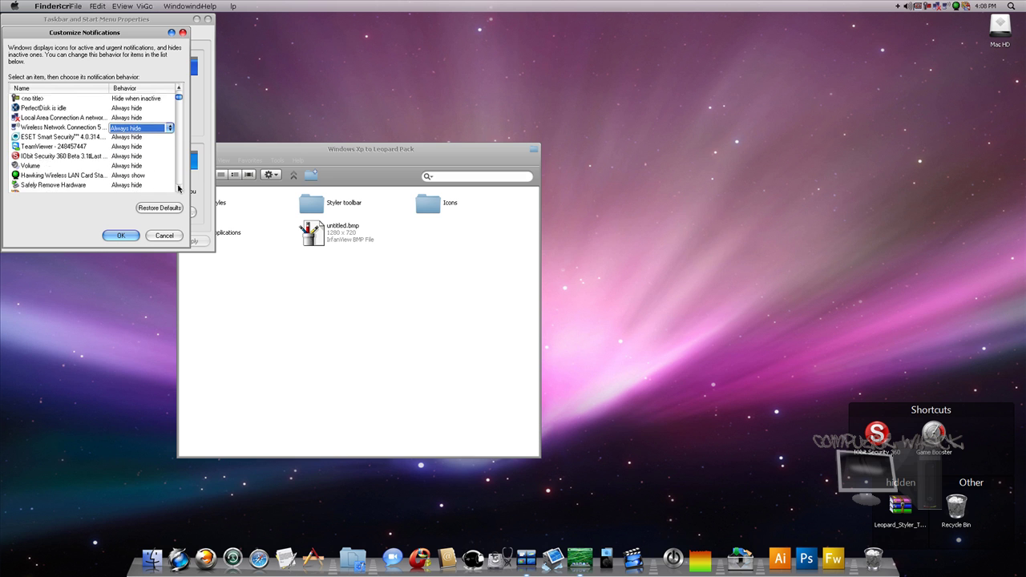
{"action": "left_click", "coordinate": [120, 167]}
{"action": "left_click", "coordinate": [142, 168]}
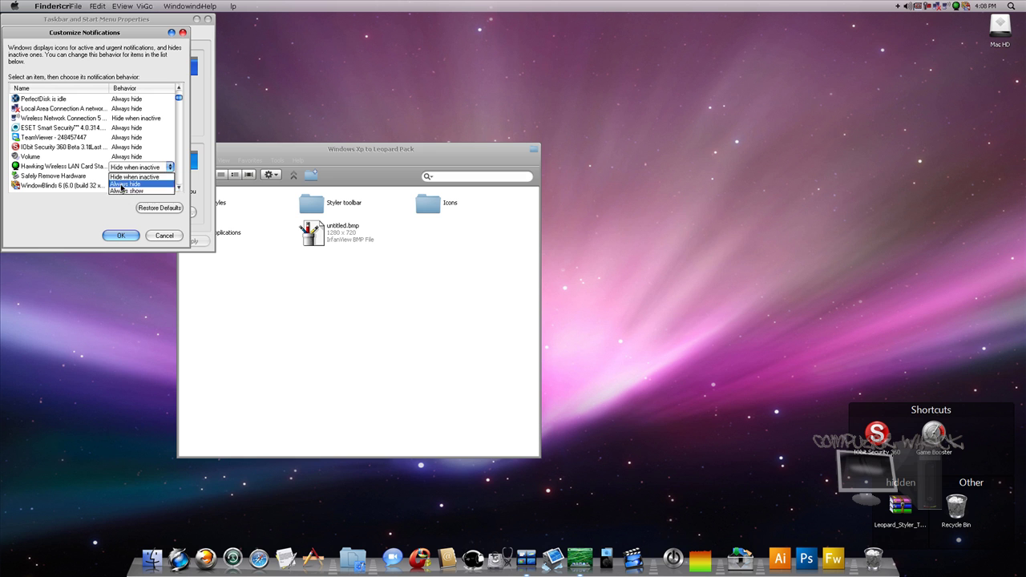
{"action": "left_click", "coordinate": [142, 187]}
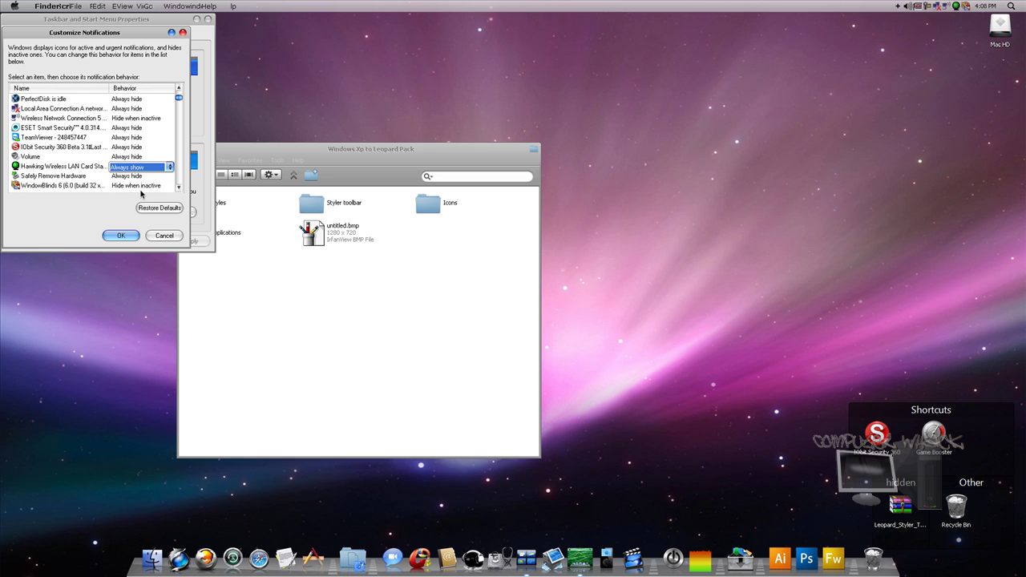
{"action": "left_click", "coordinate": [142, 187]}
{"action": "left_click", "coordinate": [143, 187]}
{"action": "left_click", "coordinate": [151, 200]}
{"action": "left_click", "coordinate": [178, 189]}
{"action": "left_click", "coordinate": [178, 189]}
{"action": "left_click", "coordinate": [178, 189]}
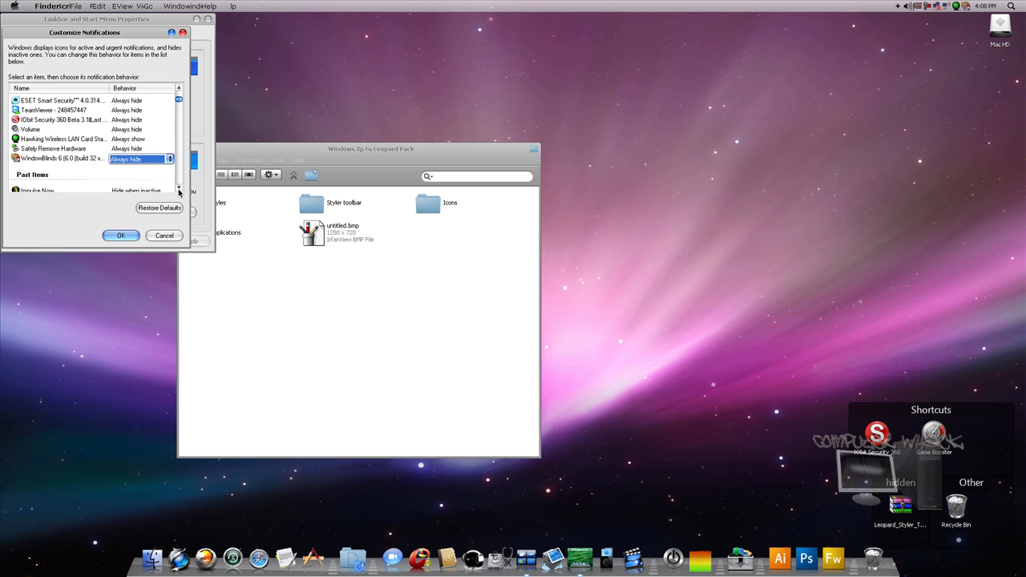
Step: Set the MacSound notification to Always show, apply the taskbar changes and close the taskbar properties
{"action": "left_click_drag", "start_coordinate": [180, 105], "coordinate": [182, 93]}
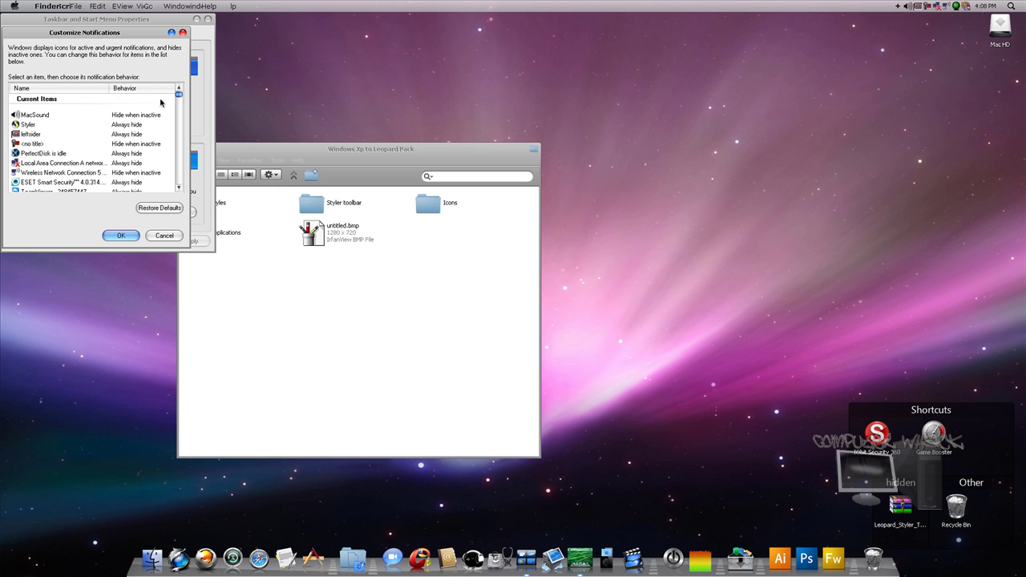
{"action": "left_click", "coordinate": [142, 115]}
{"action": "left_click", "coordinate": [144, 117]}
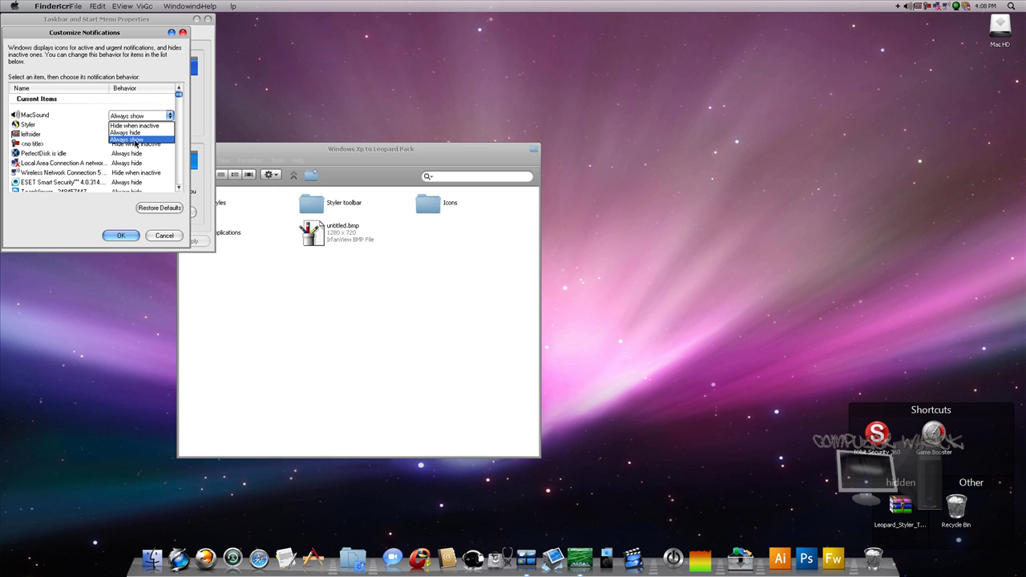
{"action": "left_click", "coordinate": [130, 126]}
{"action": "left_click", "coordinate": [121, 235]}
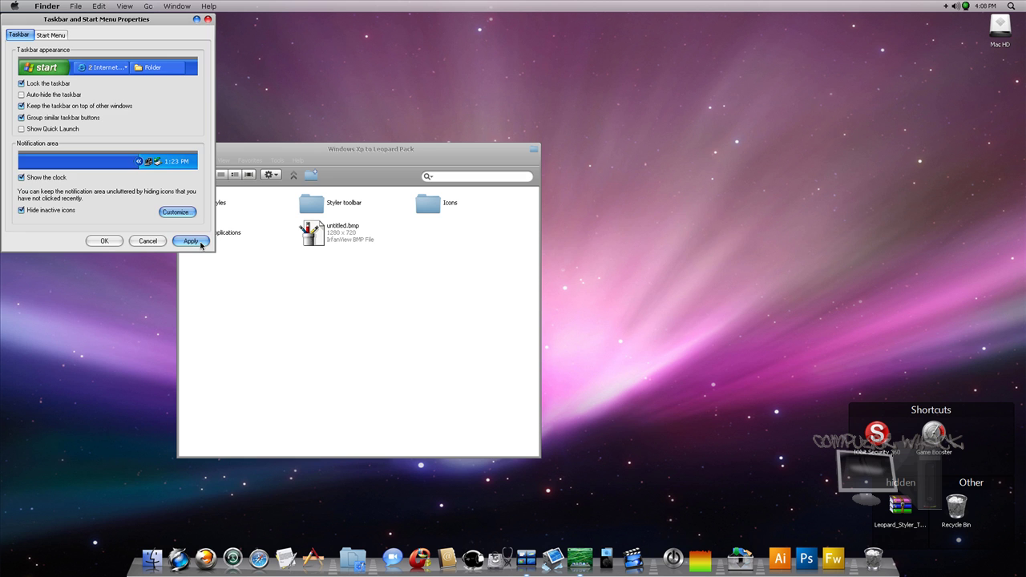
{"action": "left_click", "coordinate": [149, 239]}
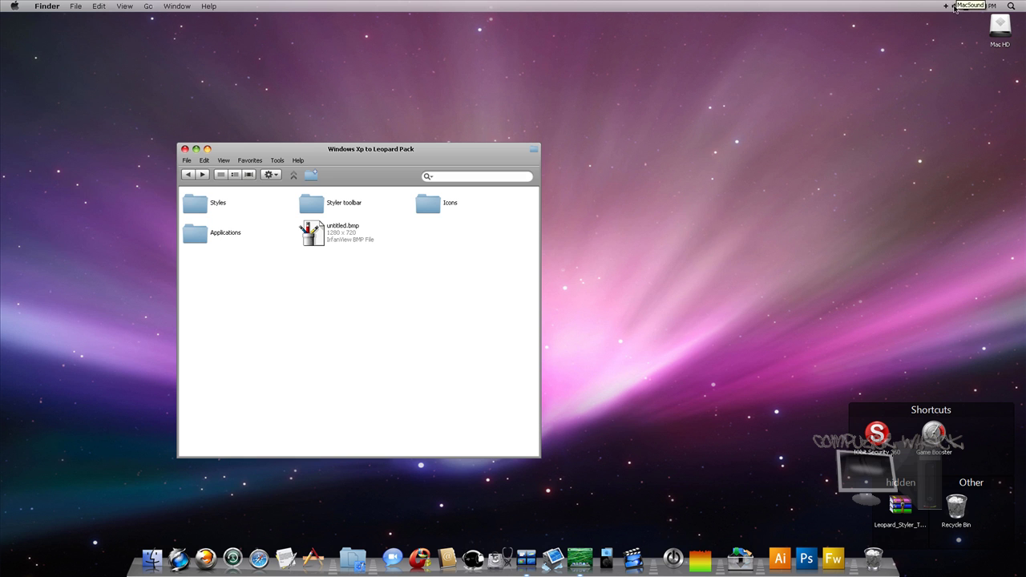
Step: Hide the desktop icons and fences, and move the Windows Xp to Leopard Pack window off the desktop's lower-right corner
{"action": "left_click", "coordinate": [565, 238]}
{"action": "left_click", "coordinate": [194, 150]}
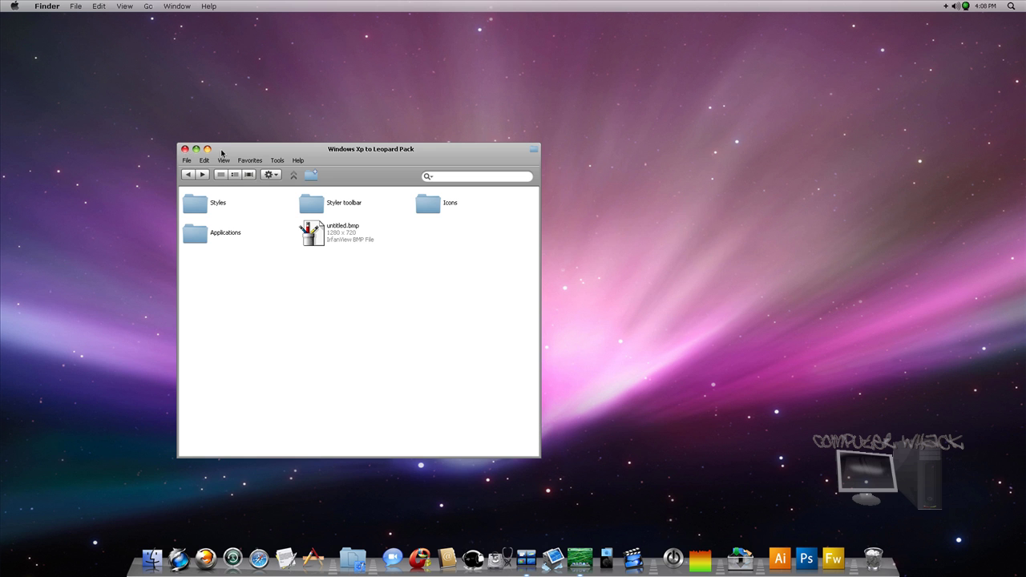
{"action": "right_click", "coordinate": [221, 150]}
{"action": "left_click", "coordinate": [201, 214]}
{"action": "left_click_drag", "start_coordinate": [282, 151], "coordinate": [316, 150]}
{"action": "left_click", "coordinate": [177, 6]}
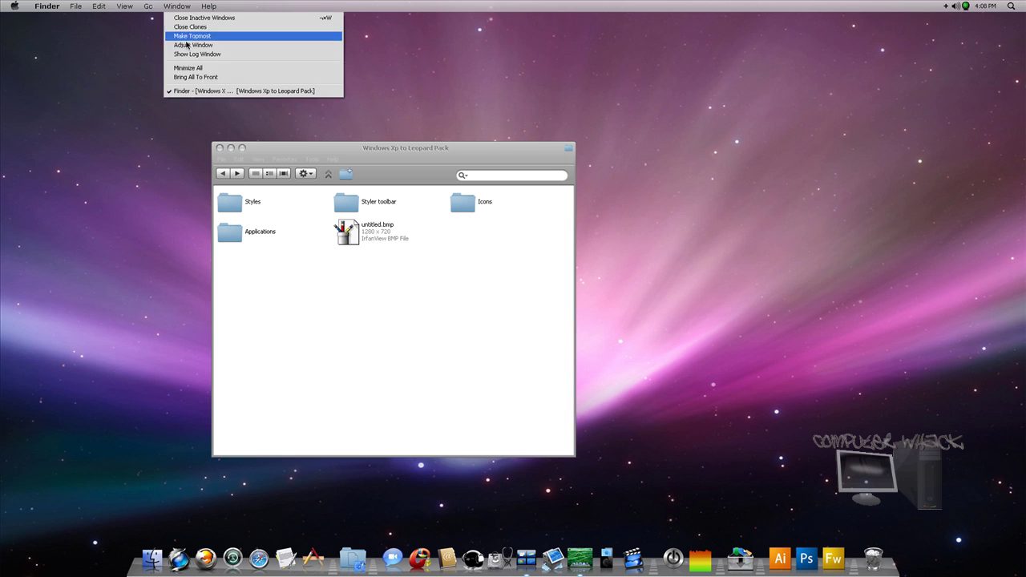
{"action": "left_click", "coordinate": [183, 91]}
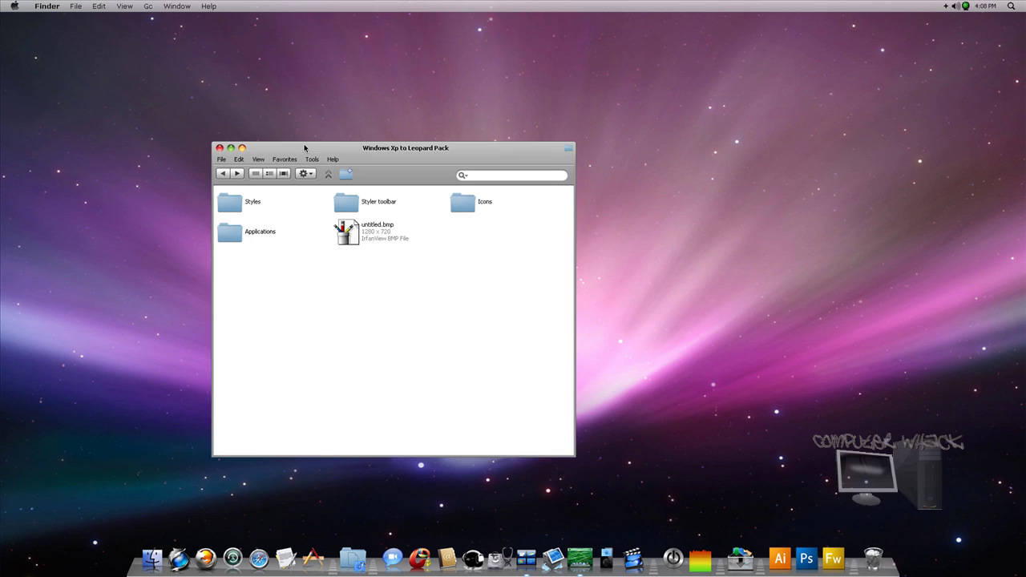
{"action": "left_click_drag", "start_coordinate": [304, 149], "coordinate": [991, 576]}
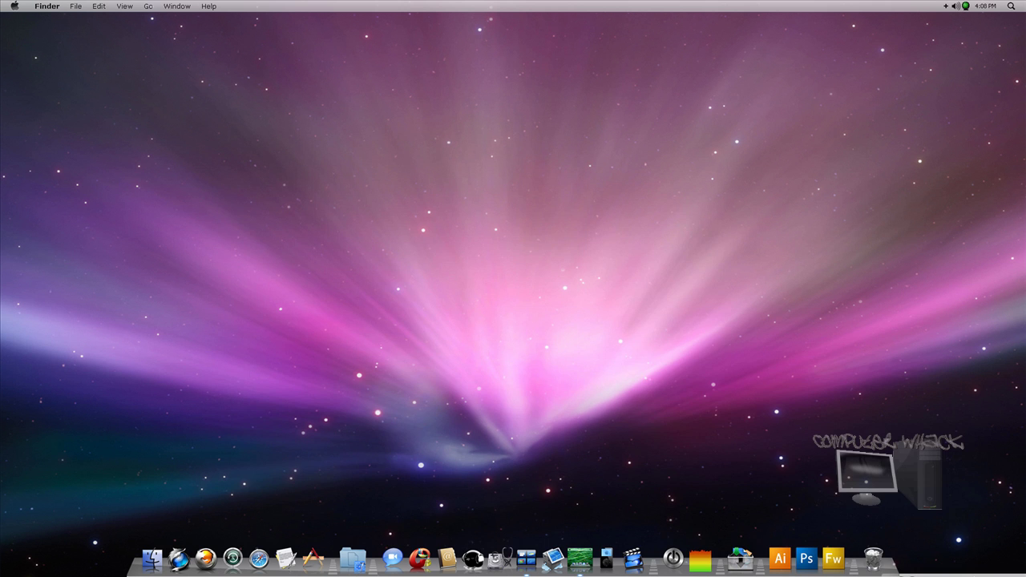
Step: Try to turn on Show Desktop Icons for the desktop
{"action": "left_click_drag", "start_coordinate": [435, 251], "coordinate": [603, 394]}
{"action": "right_click", "coordinate": [469, 153]}
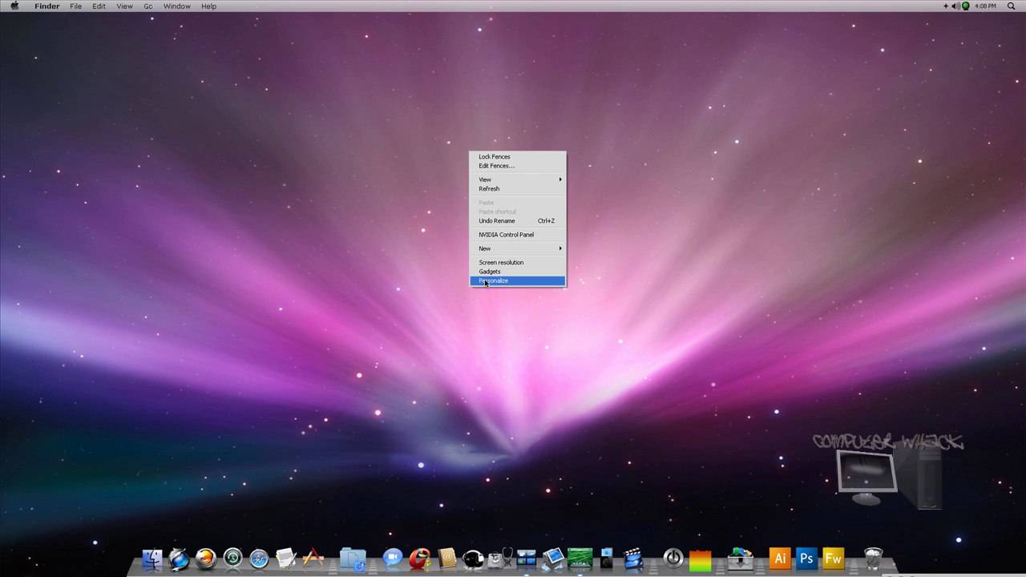
{"action": "mouse_move", "coordinate": [521, 185]}
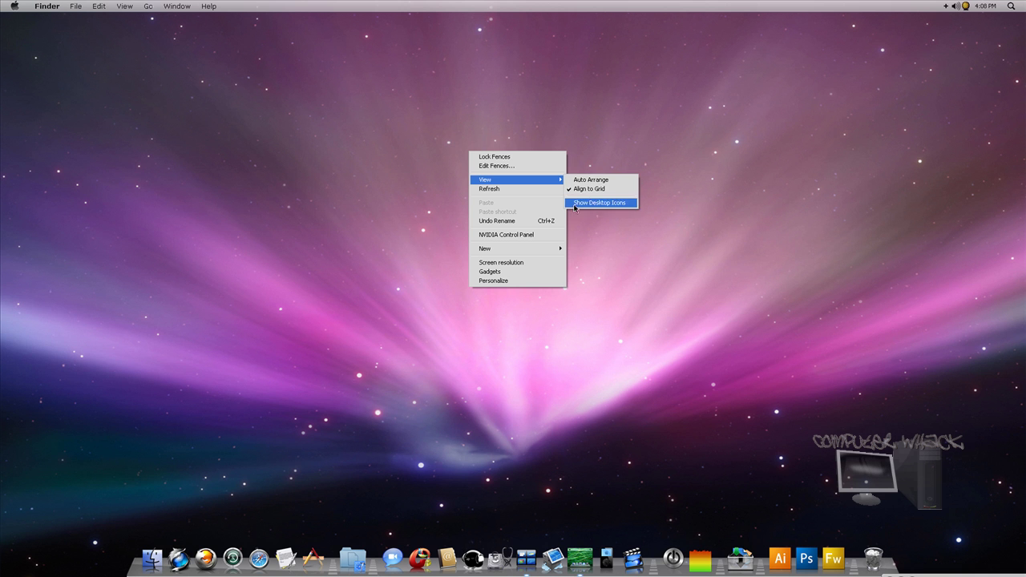
{"action": "left_click", "coordinate": [574, 205]}
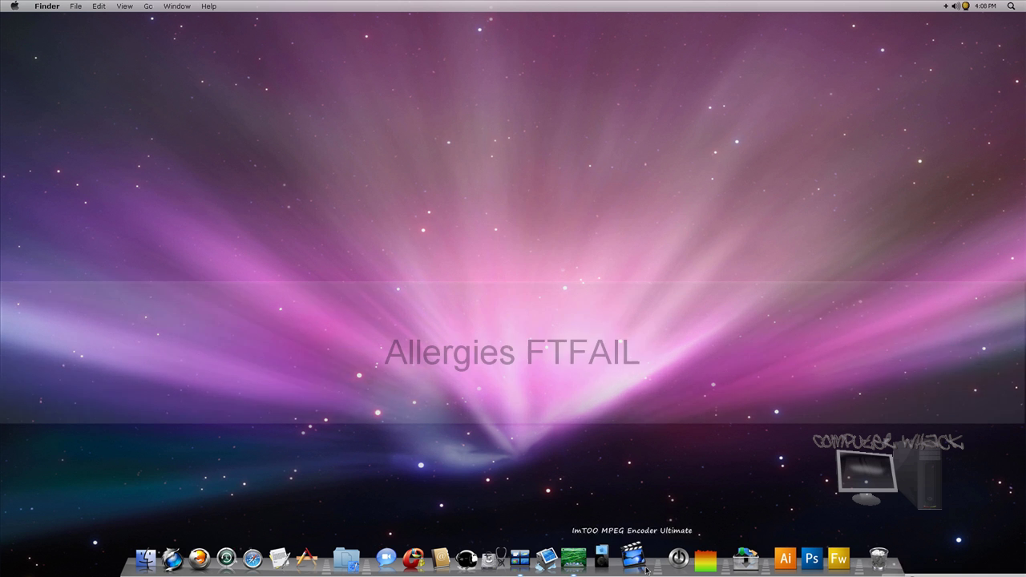
Step: Examine the dock's appearance settings in RK Launcher and close them
{"action": "right_click", "coordinate": [653, 568]}
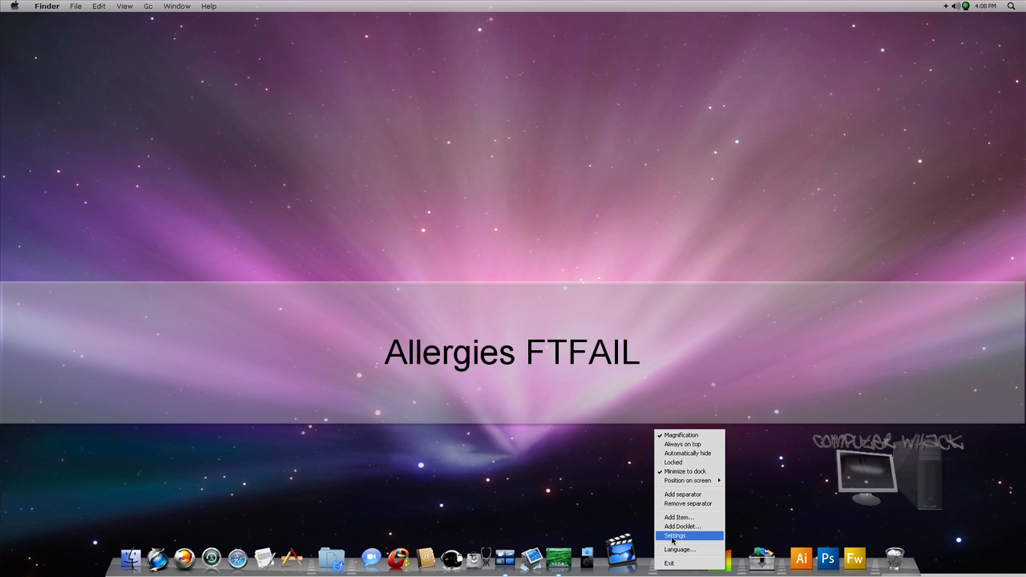
{"action": "left_click", "coordinate": [677, 542]}
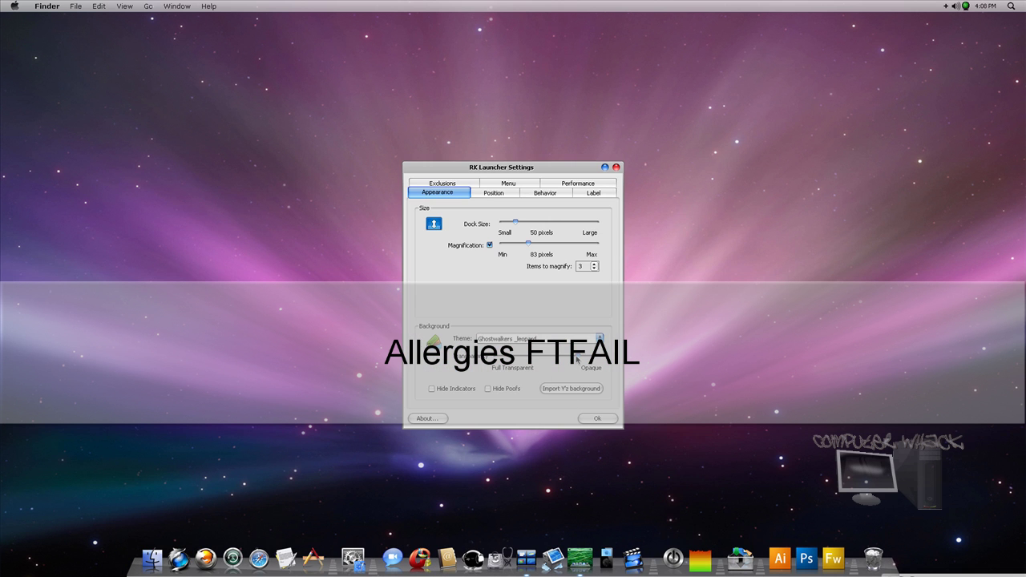
{"action": "left_click", "coordinate": [594, 419]}
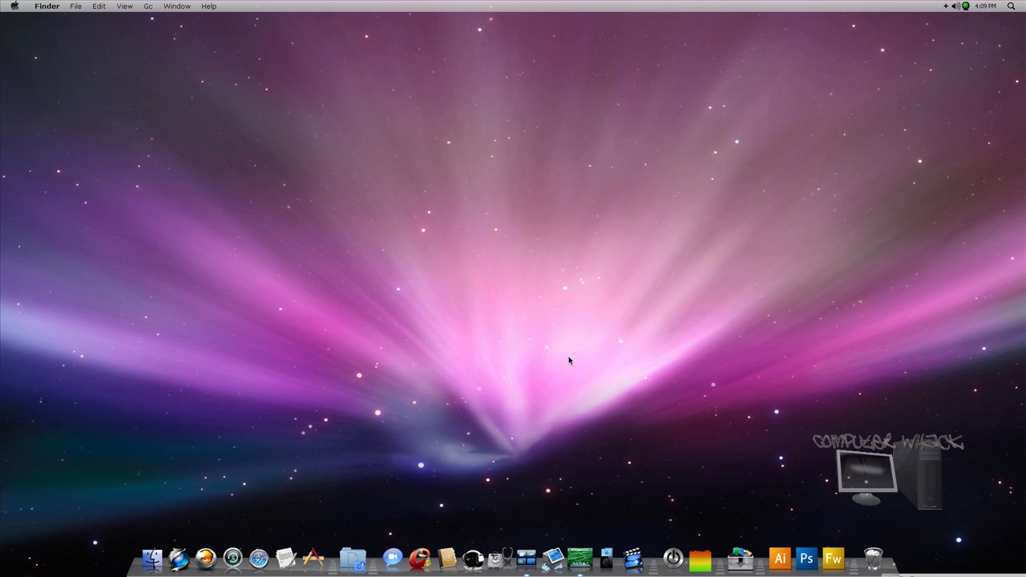
Step: View the contents of the dock's folder stack and collapse it again
{"action": "left_click", "coordinate": [739, 557]}
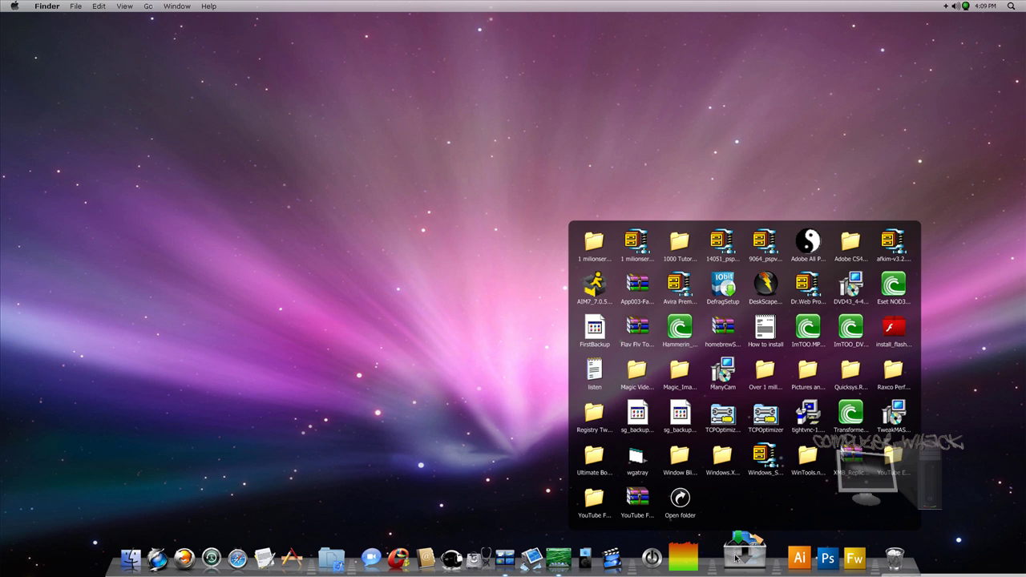
{"action": "left_click", "coordinate": [735, 557]}
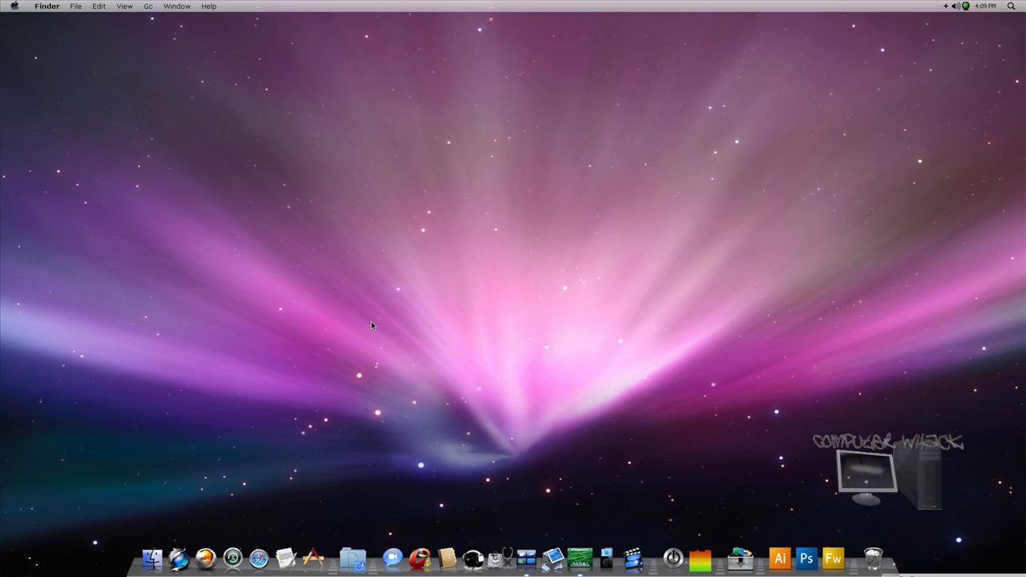
{"action": "left_click_drag", "start_coordinate": [3, 35], "coordinate": [868, 350]}
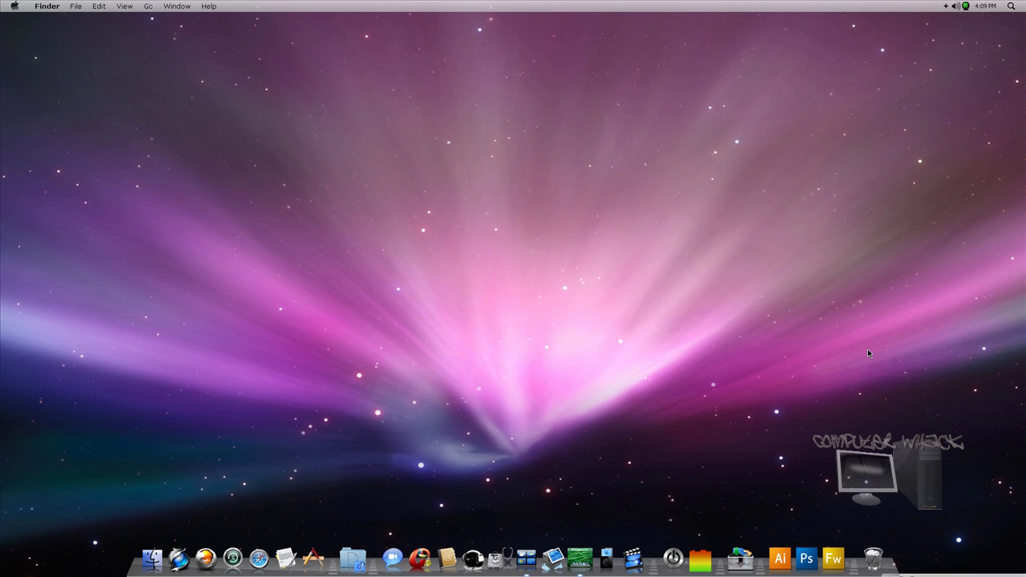